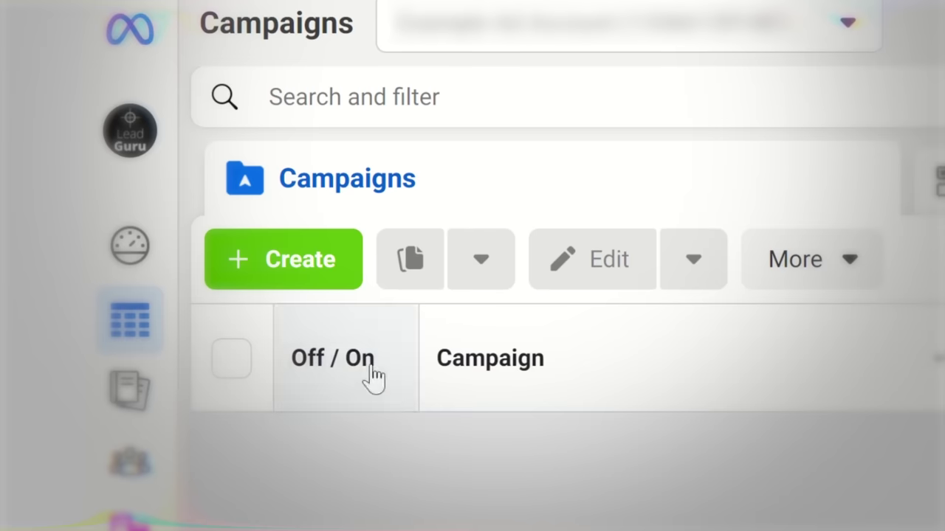
Start a new campaign with the Auction buying type and the Traffic objective
left_click(92, 133)
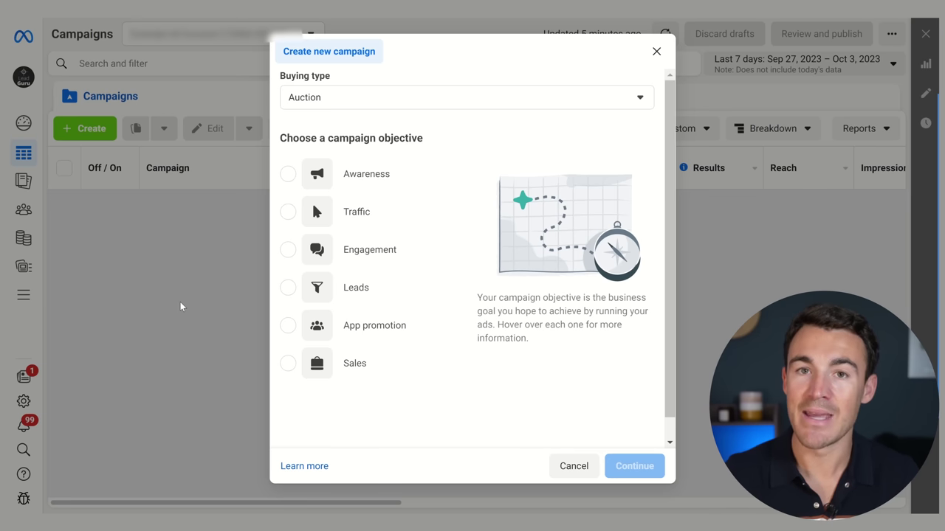
left_click(340, 212)
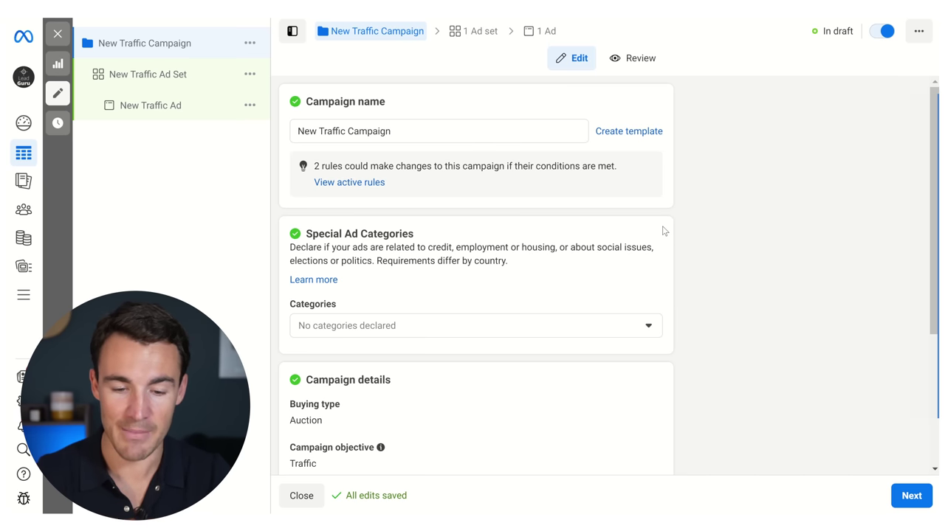
Rename the campaign as Instagram Follower Campaign and review its remaining campaign-level settings
left_click(344, 130)
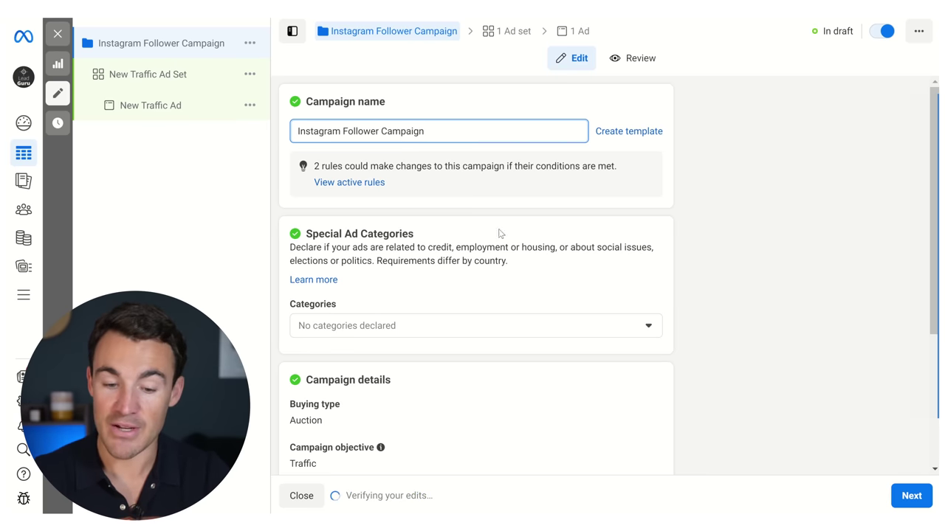
scroll(620, 215, "down", 2)
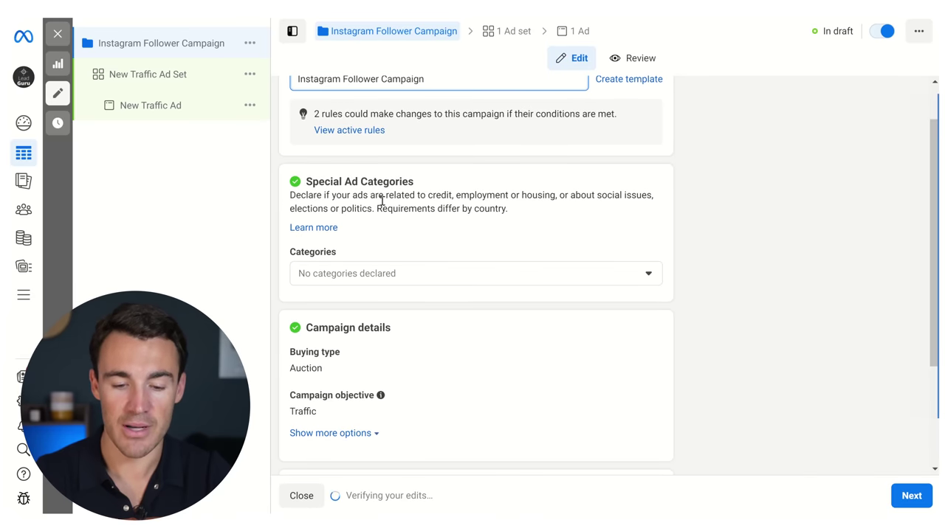
scroll(682, 220, "down", 3)
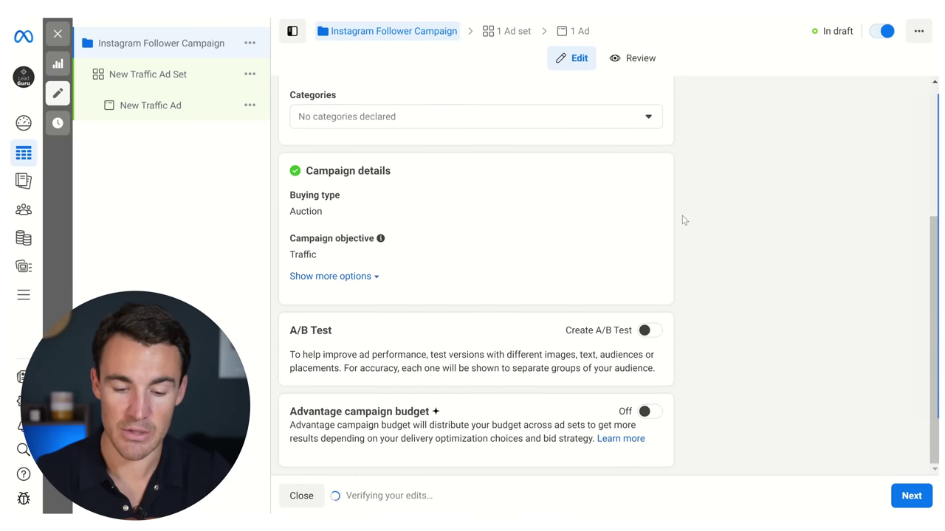
scroll(682, 220, "up", 5)
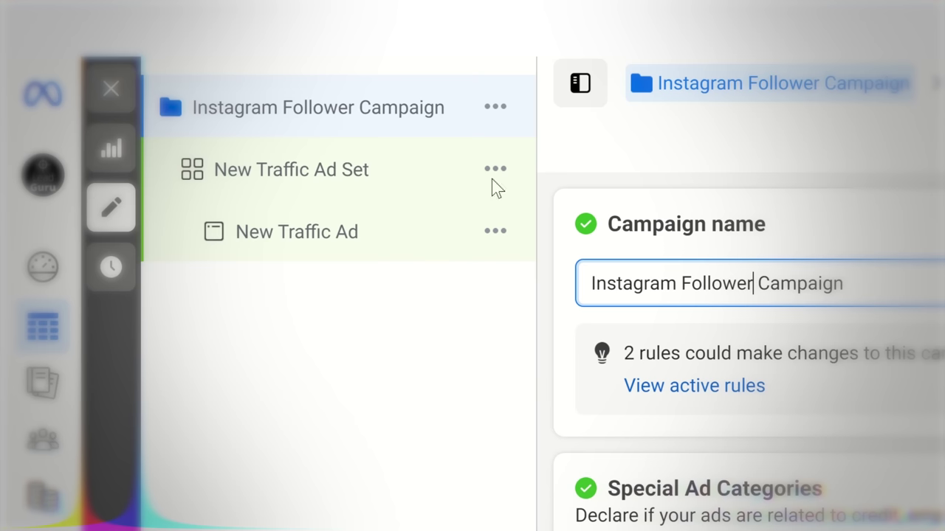
In the New Traffic Ad Set, set the conversion location to Instagram Profile and accept the ad setup reset
left_click(334, 177)
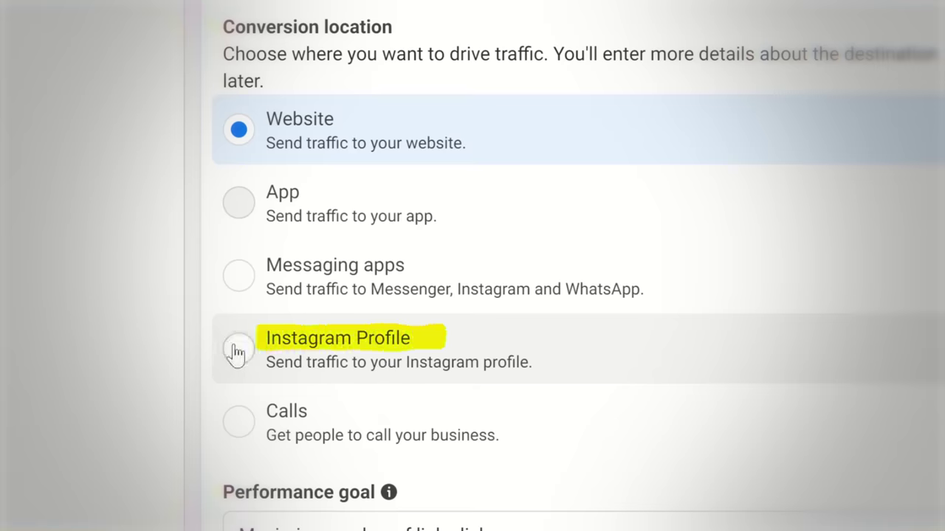
left_click(236, 353)
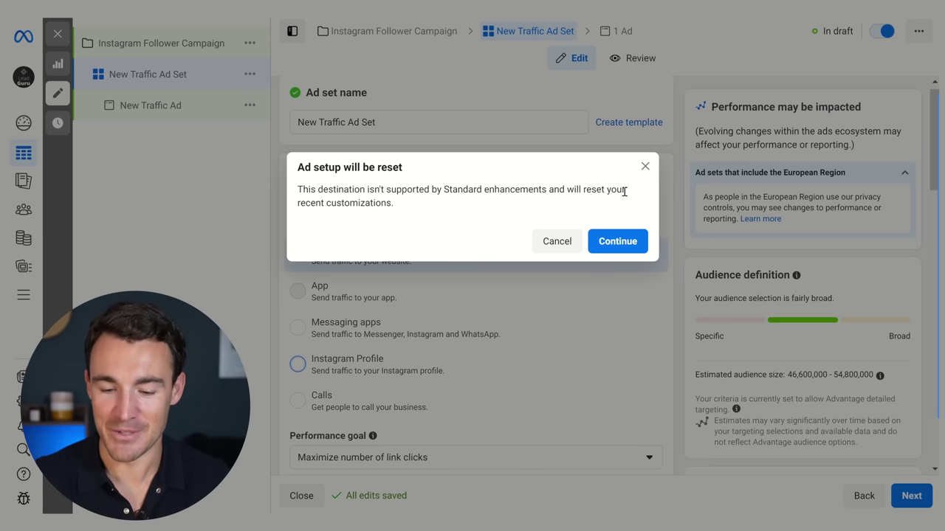
left_click(627, 242)
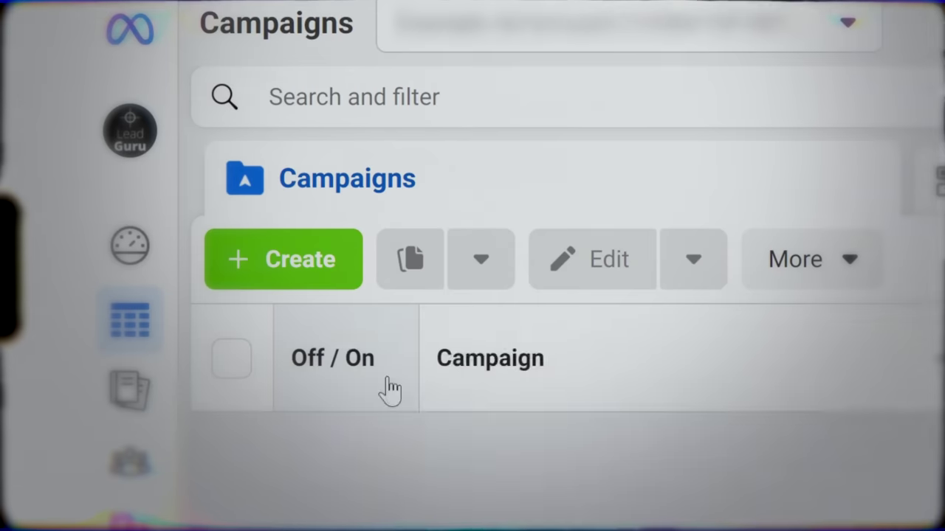
left_click(300, 270)
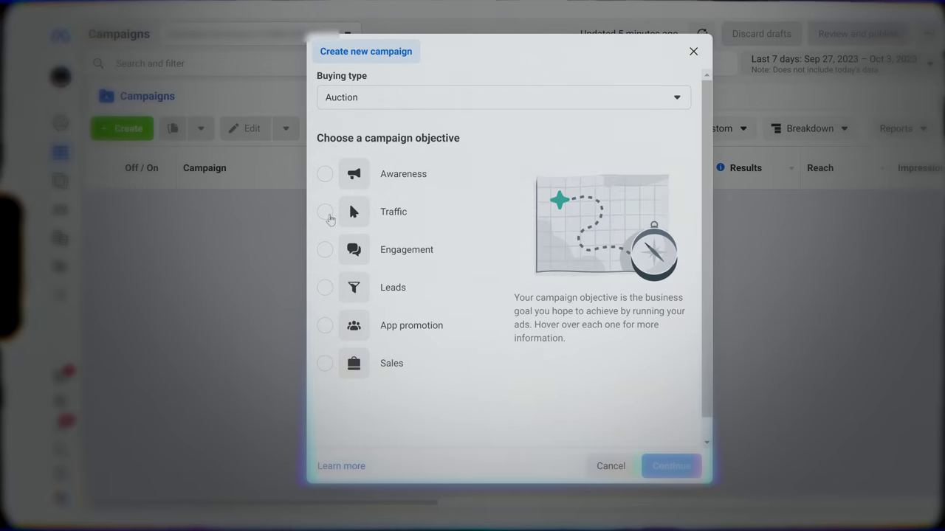
left_click(390, 220)
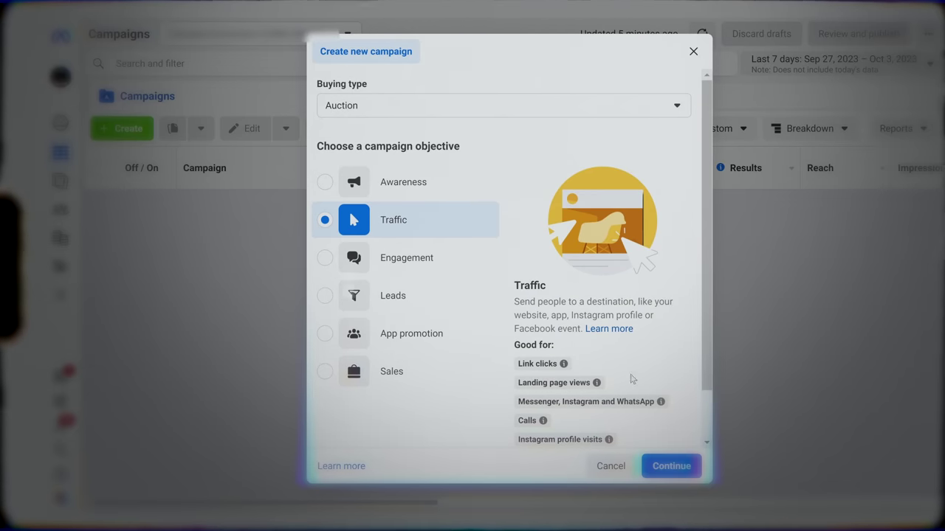
left_click(673, 470)
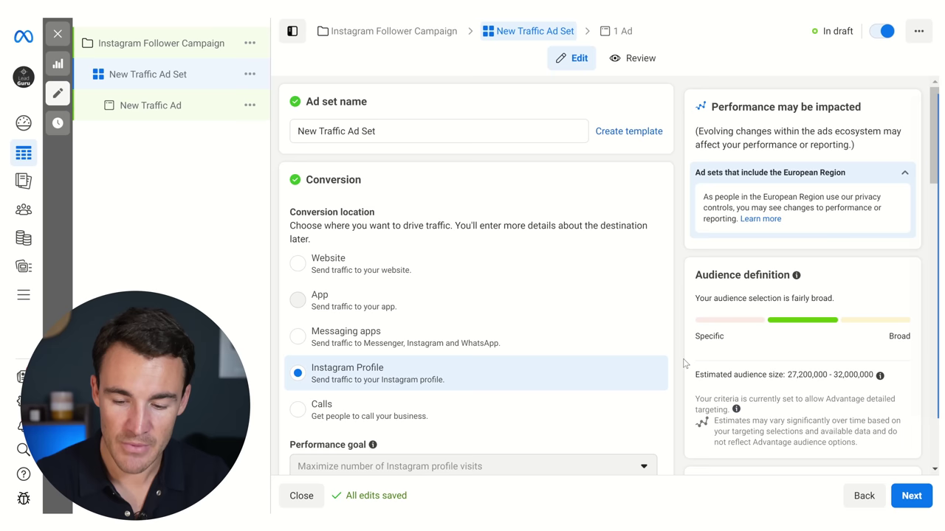
Review the ad set's performance goal, bid control, dynamic creative, budget and schedule settings down to the audience controls
scroll(680, 345, "down", 2)
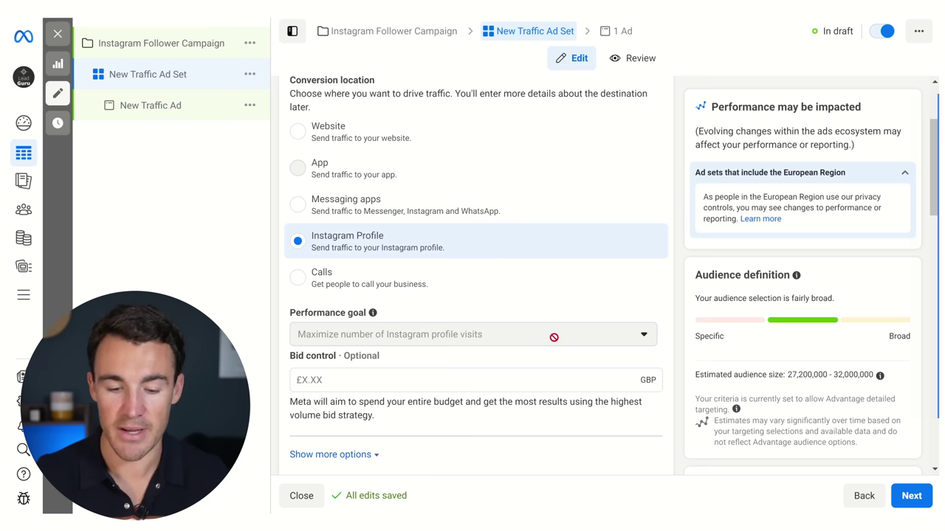
scroll(683, 349, "down", 5)
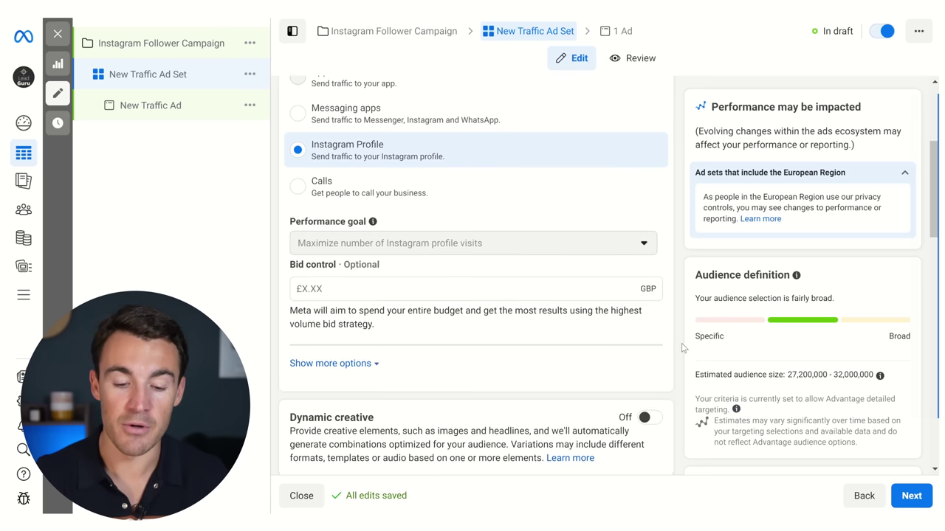
scroll(683, 348, "down", 1)
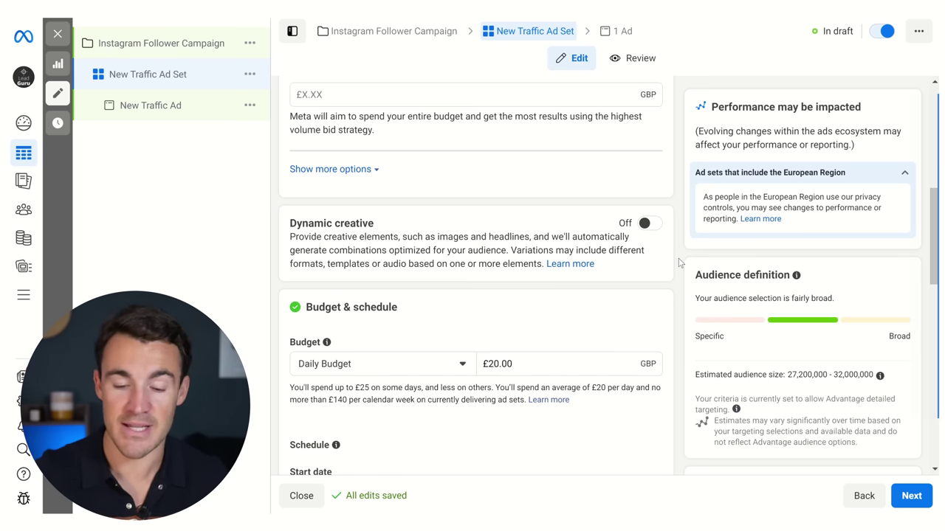
scroll(679, 262, "down", 2)
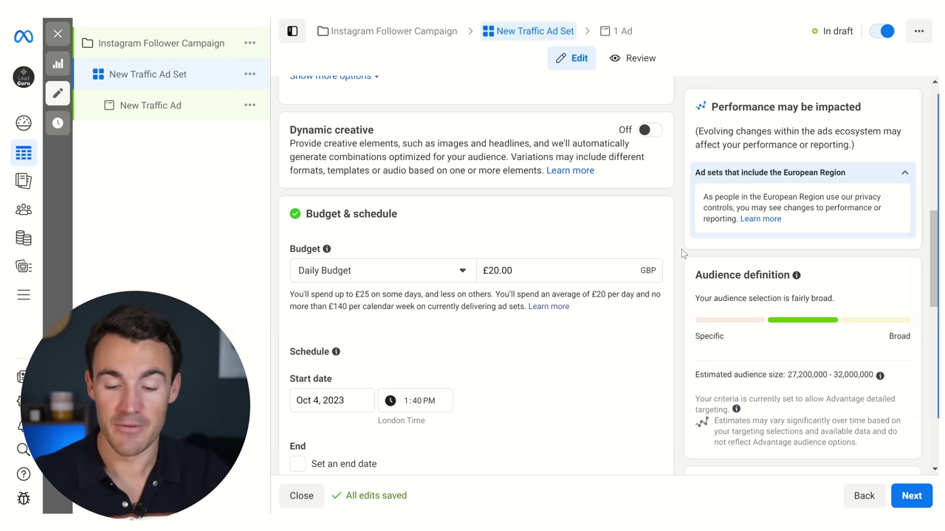
scroll(682, 254, "down", 6)
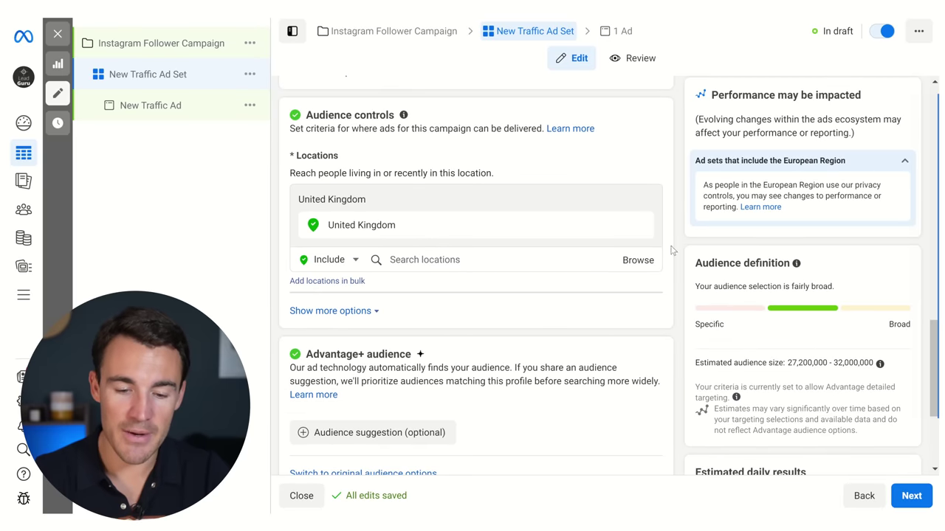
mouse_move(432, 161)
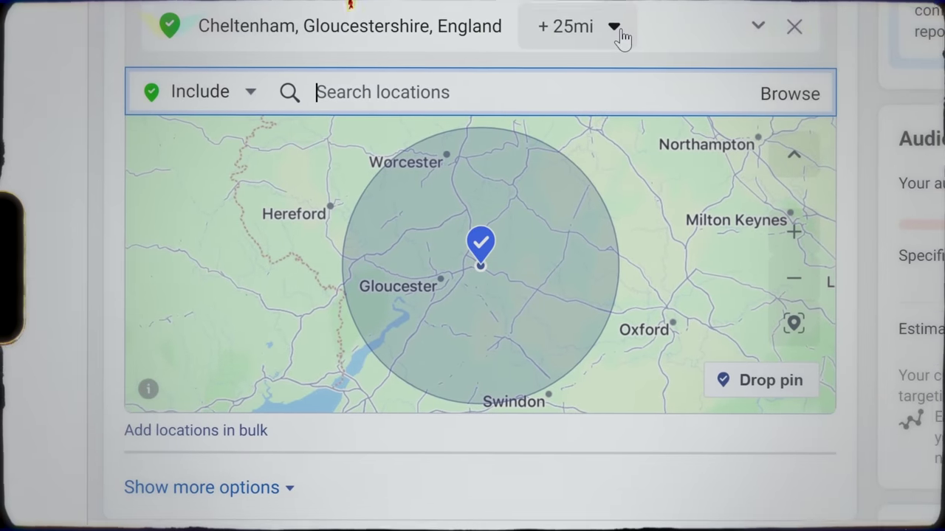
left_click(620, 30)
left_click_drag(611, 192, 599, 190)
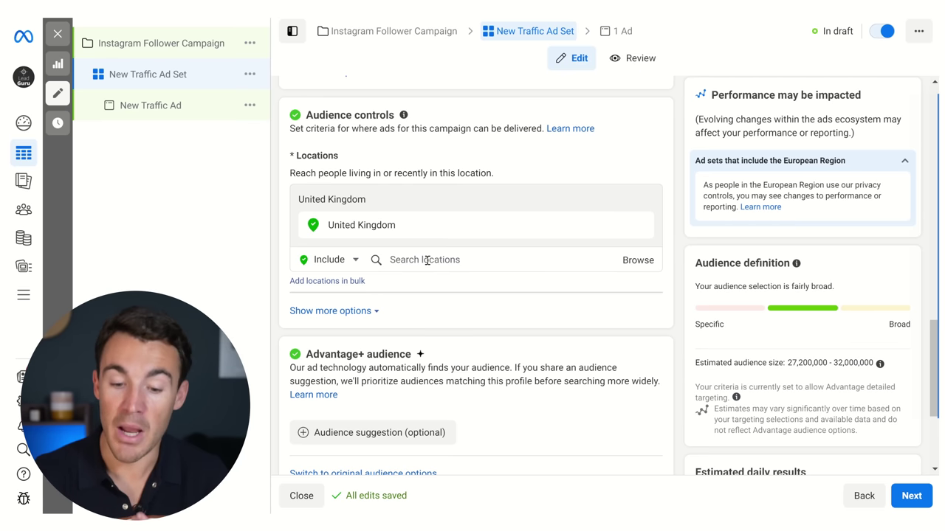
Add the United States as an included location in the ad set's audience controls
left_click(426, 260)
type("United States")
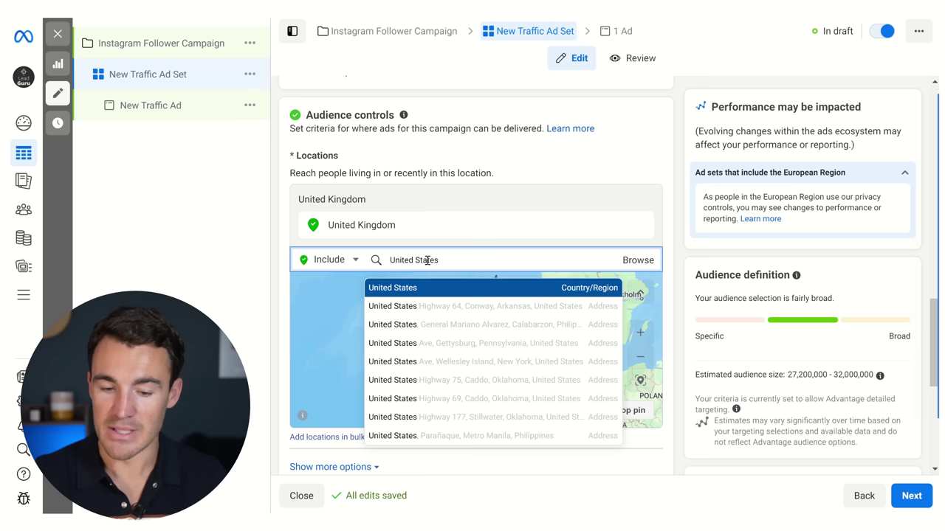
key("Return")
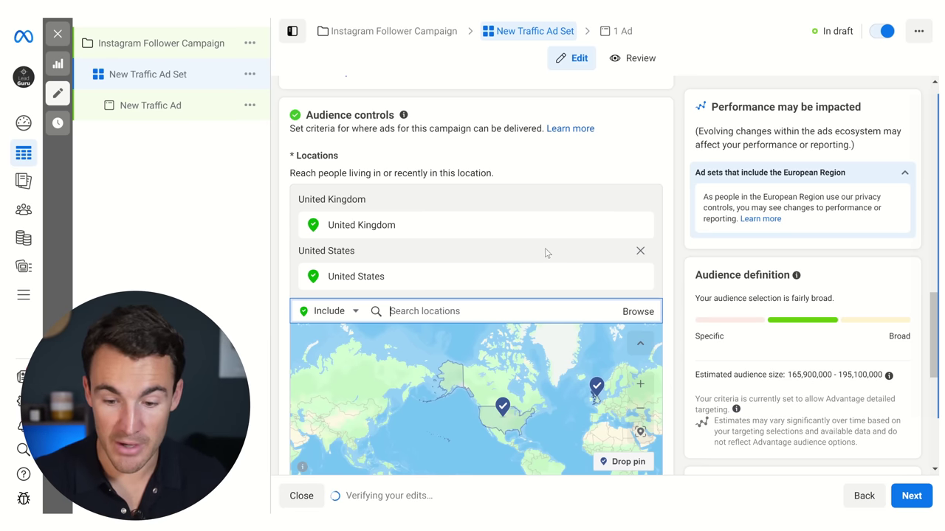
Replace the United States and United Kingdom locations with the city Cheltenham, Gloucestershire, England
left_click(640, 277)
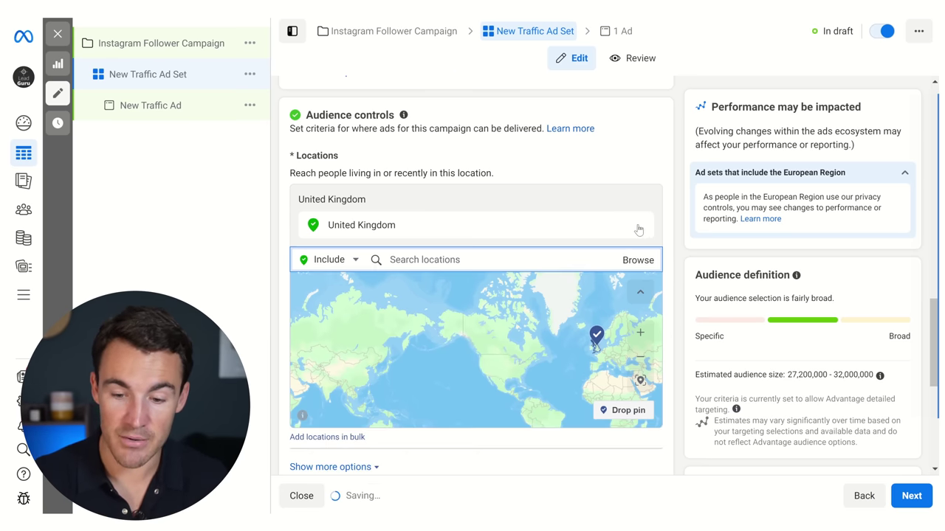
left_click(638, 225)
left_click(430, 244)
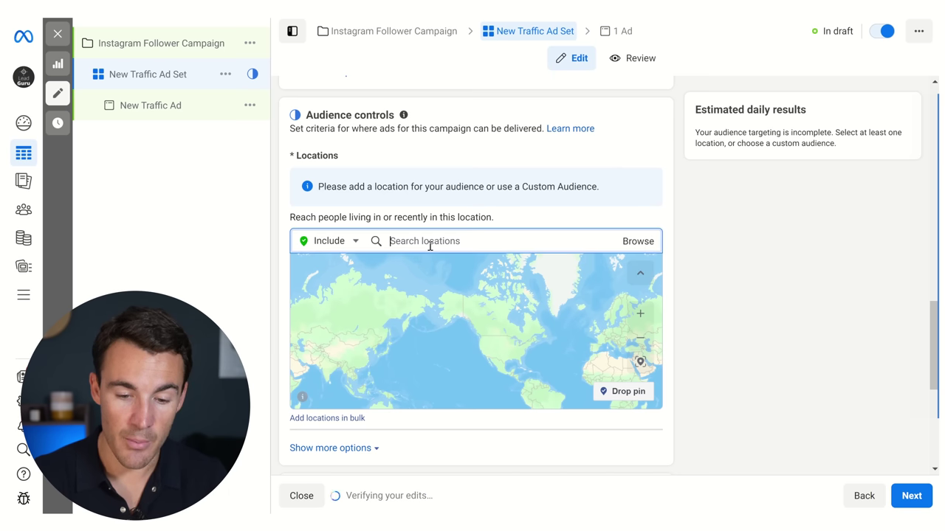
type("c")
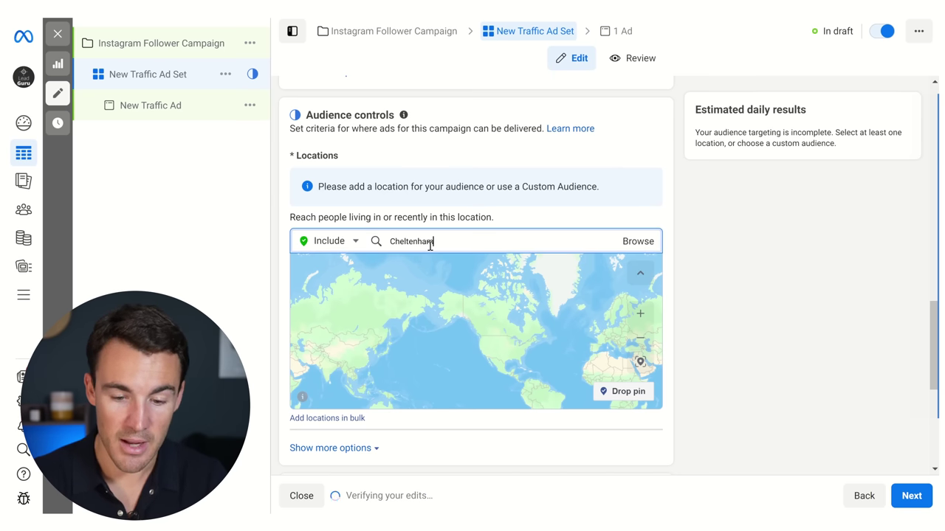
type("heltenham, England")
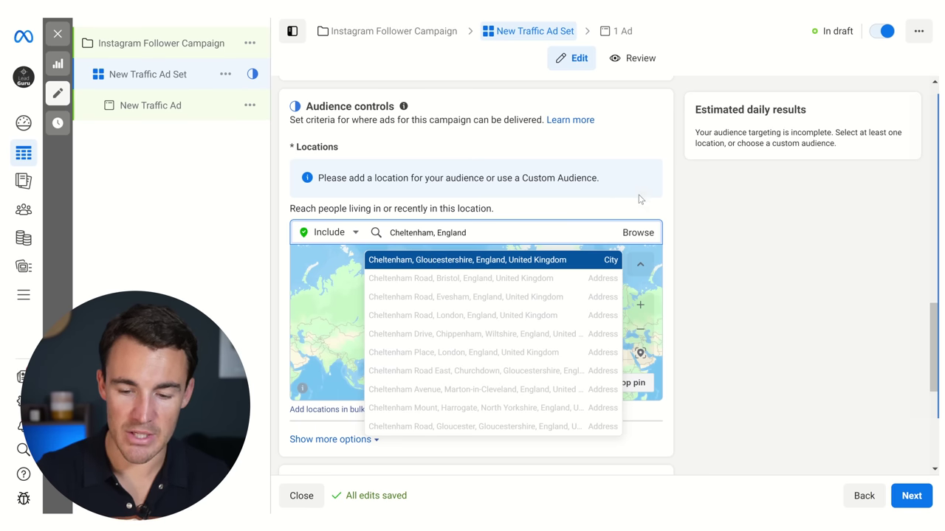
key("Return")
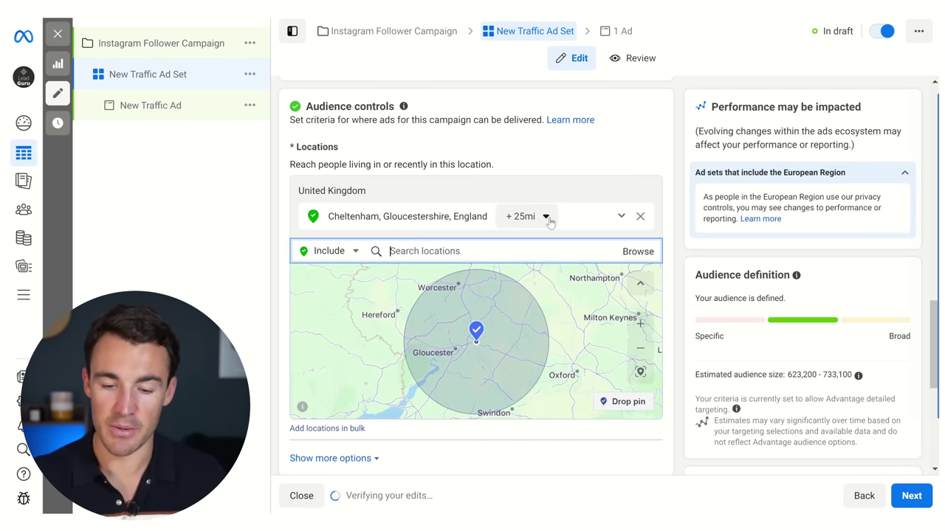
Adjust the targeting radius around Cheltenham and remove the Cheltenham location
left_click(546, 217)
left_click_drag(544, 307, 539, 308)
left_click(682, 171)
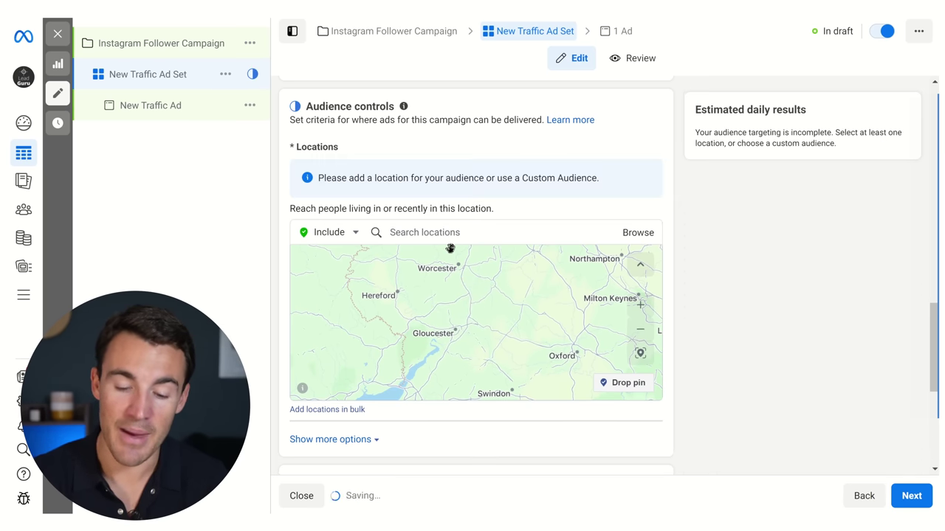
Add the countries United Kingdom and India as the ad set's included locations
left_click(416, 232)
type("United Kingdom")
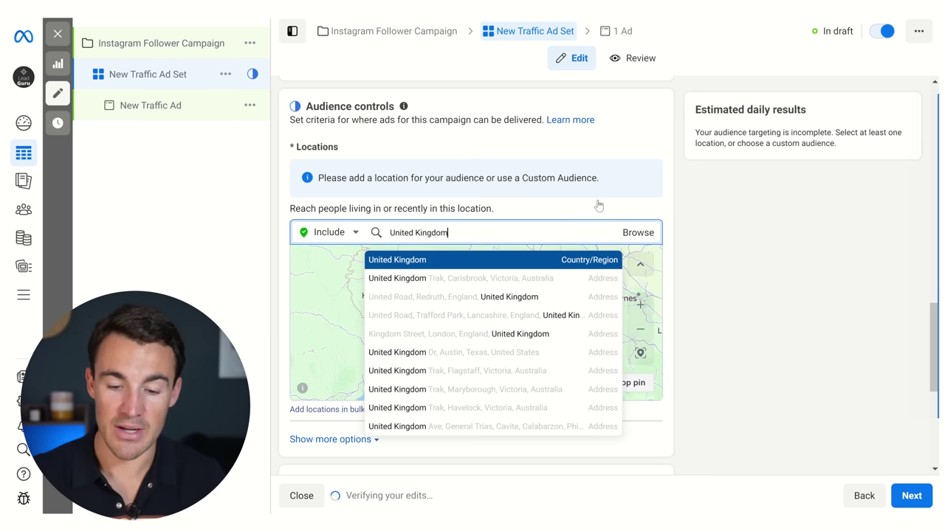
key("Return")
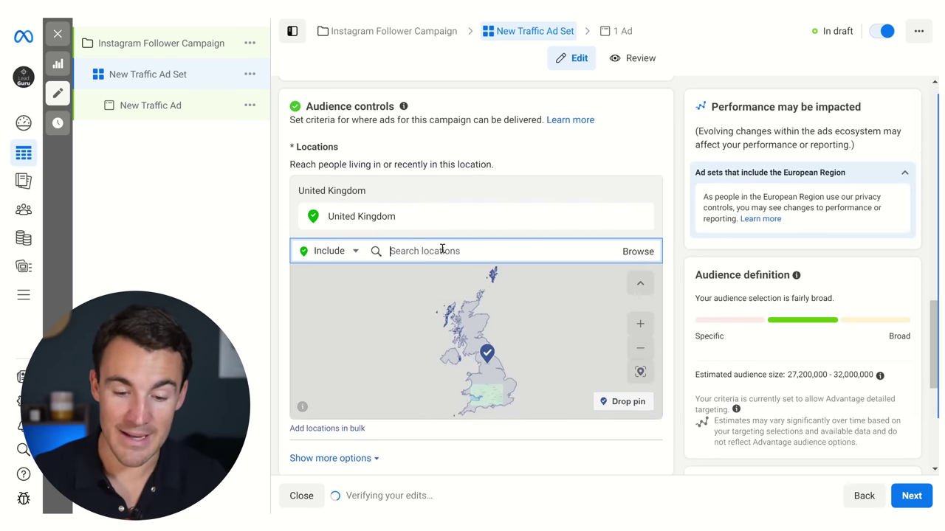
type("India")
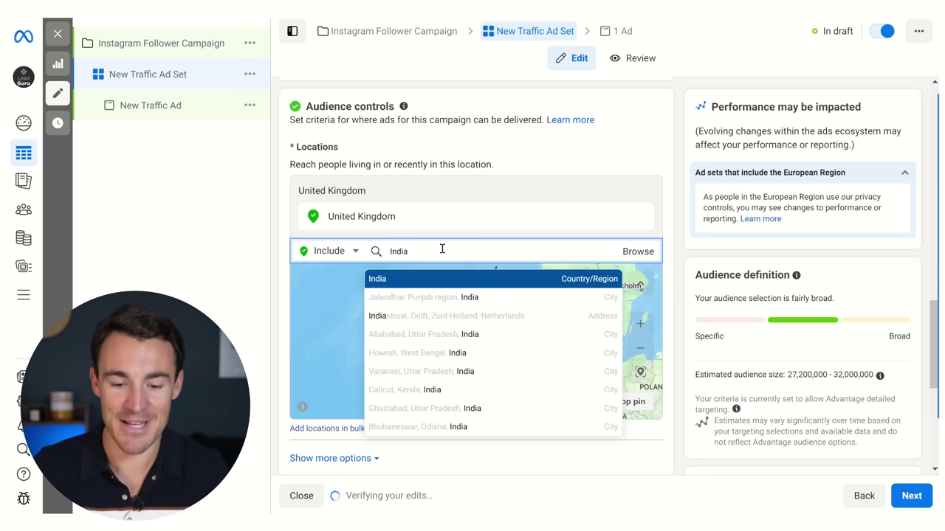
left_click(386, 280)
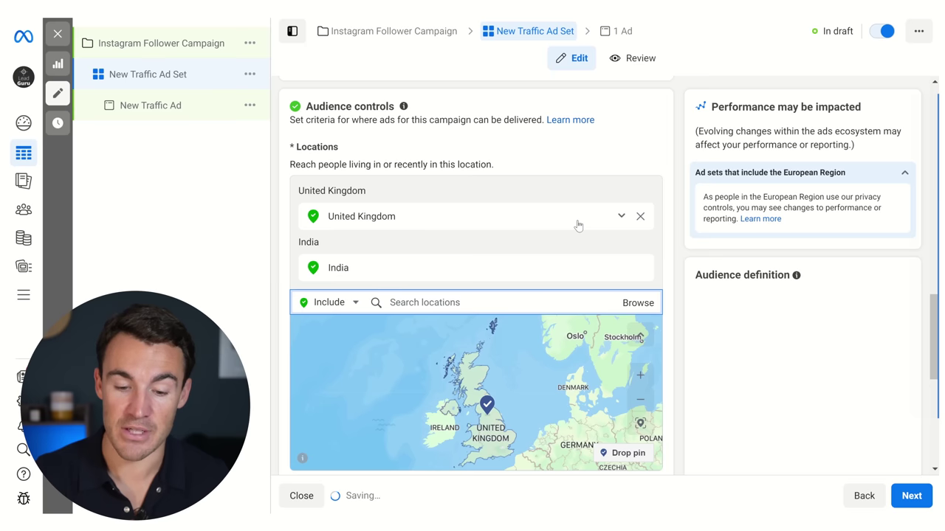
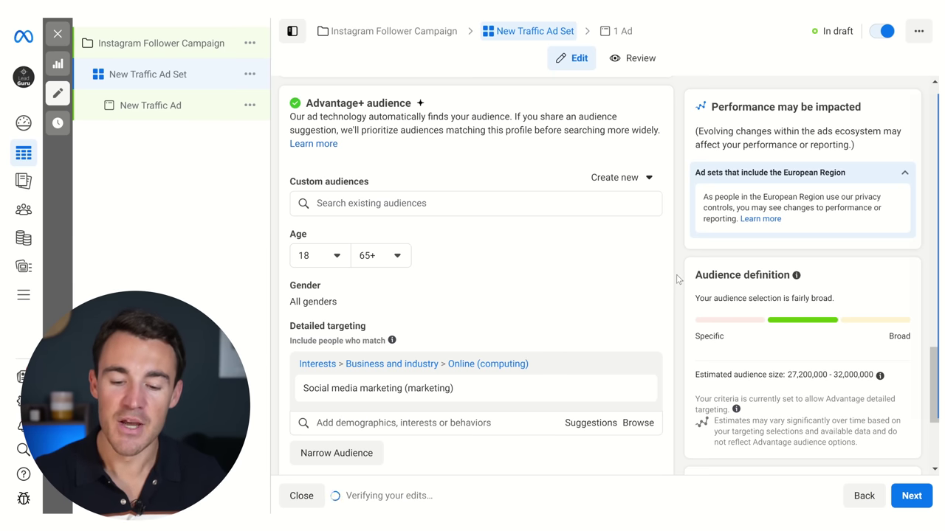
Browse the Demographics categories available in the ad set's detailed targeting
scroll(678, 279, "down", 1)
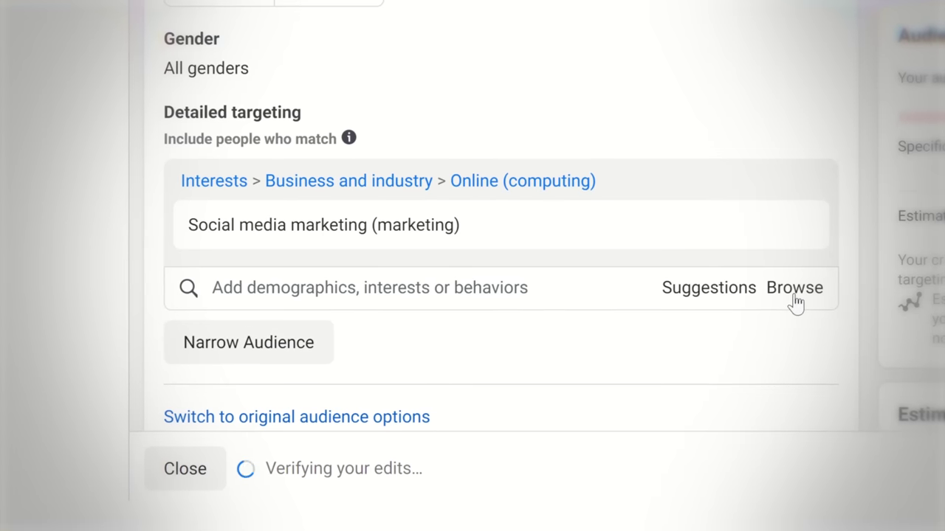
left_click(637, 400)
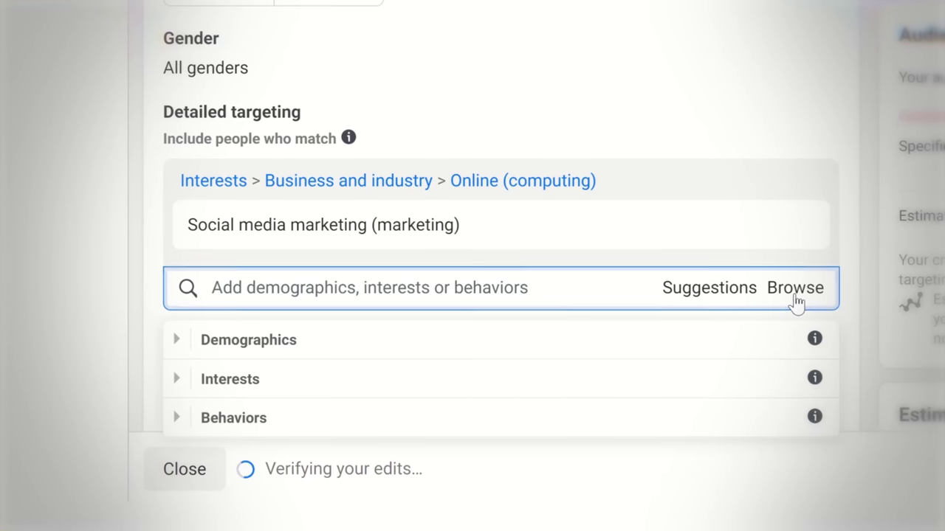
left_click(174, 347)
scroll(439, 387, "down", 1)
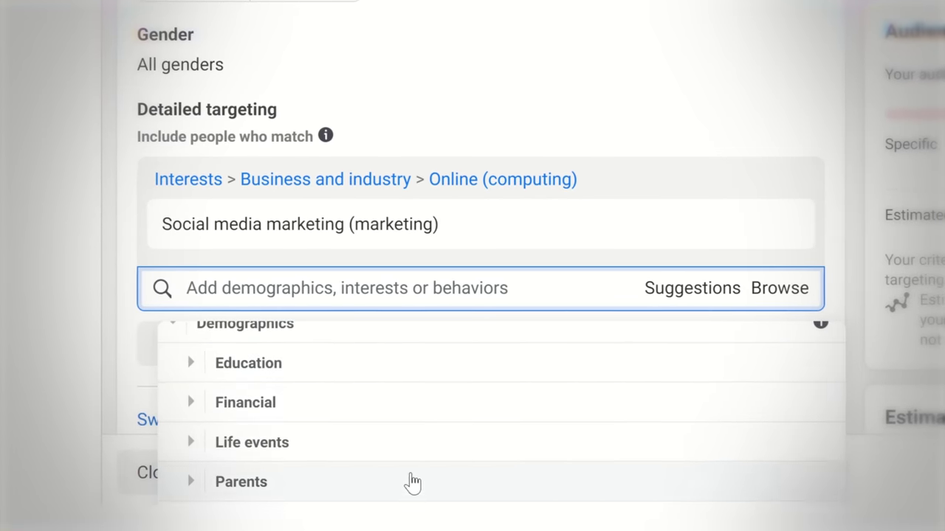
scroll(406, 443, "up", 1)
left_click(313, 328)
left_click(869, 175)
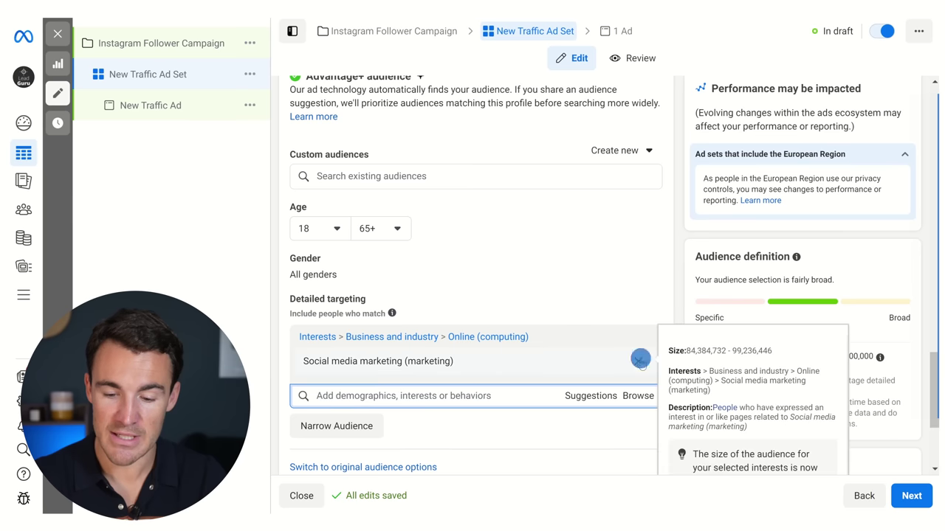
Remove the Social media marketing interest from the ad set's detailed targeting
left_click(636, 363)
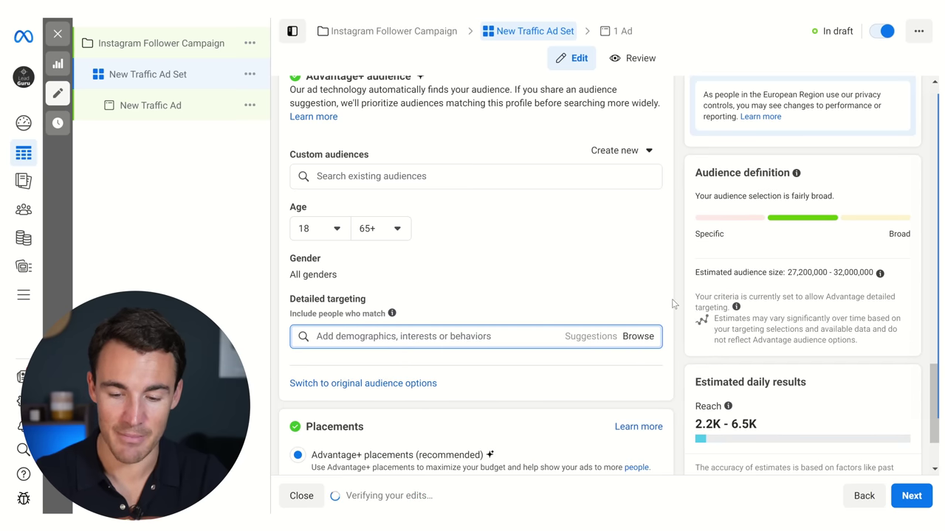
scroll(673, 303, "up", 1)
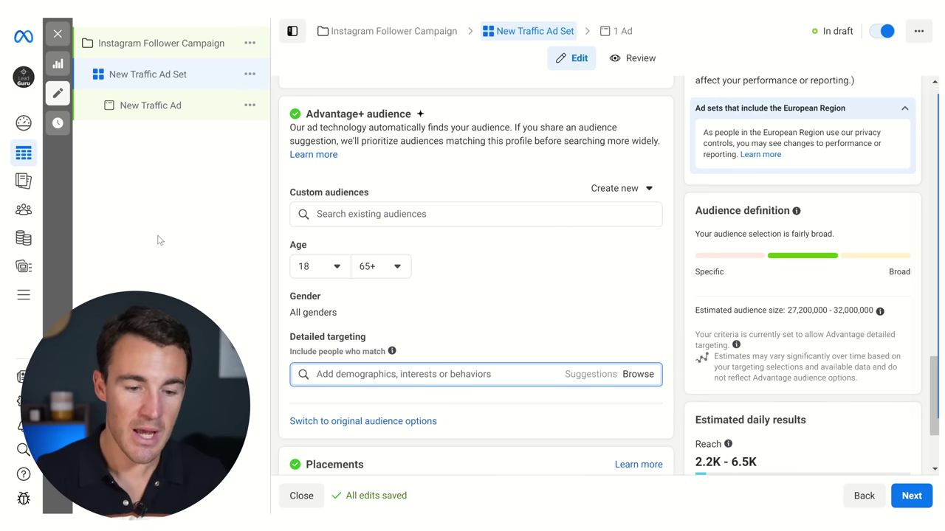
Close the ad set editor and open the Audiences tool
left_click(58, 34)
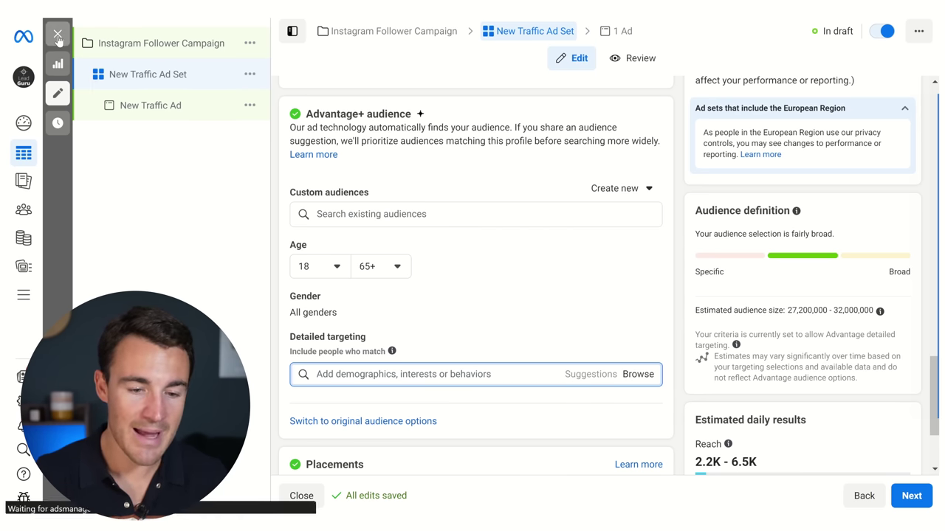
left_click(24, 295)
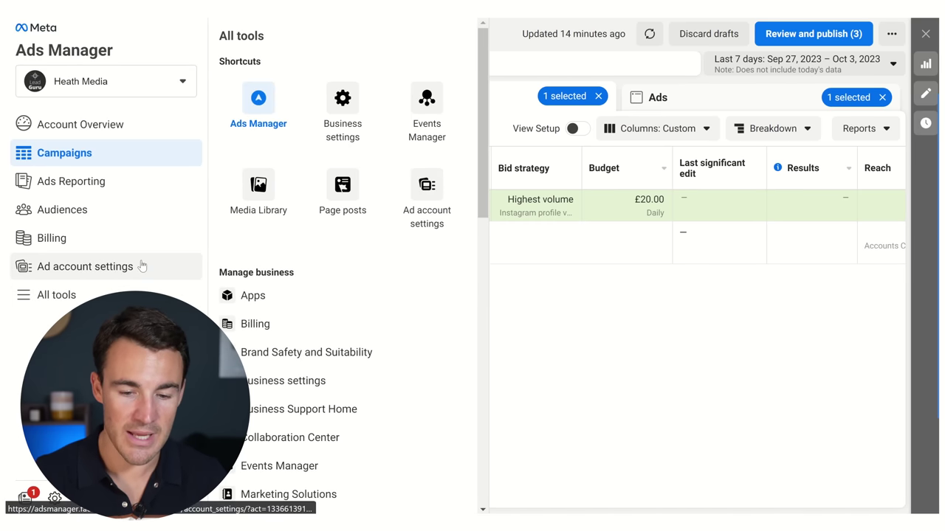
scroll(344, 266, "down", 4)
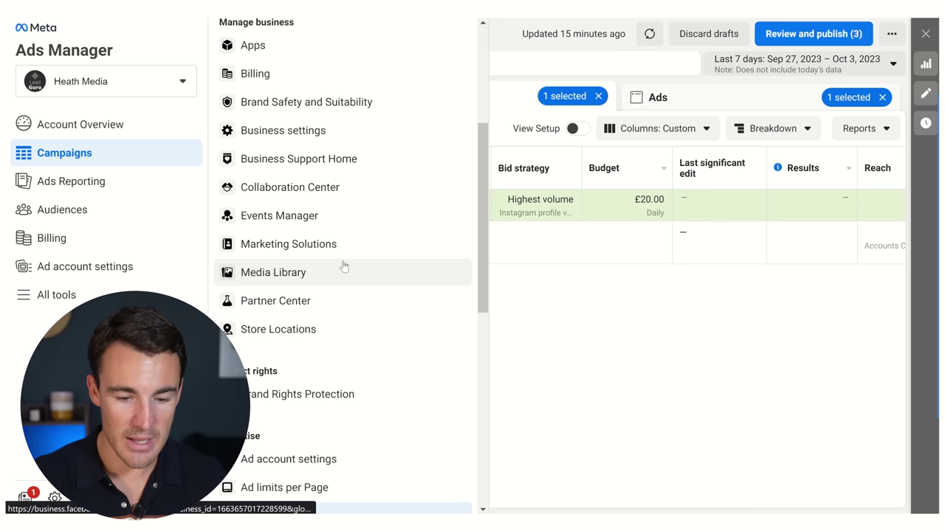
scroll(344, 266, "down", 3)
left_click(270, 349)
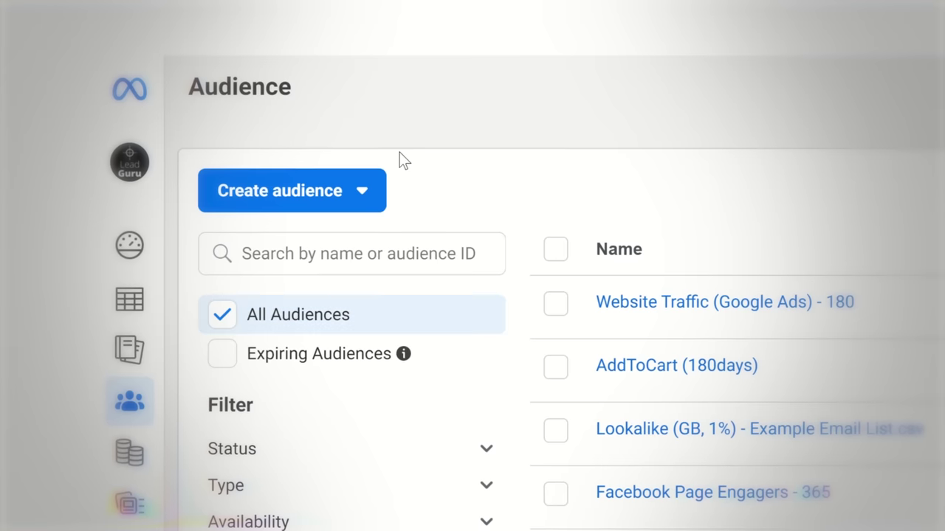
Start a new custom audience that uses the Instagram account as its source
left_click(124, 100)
left_click(292, 251)
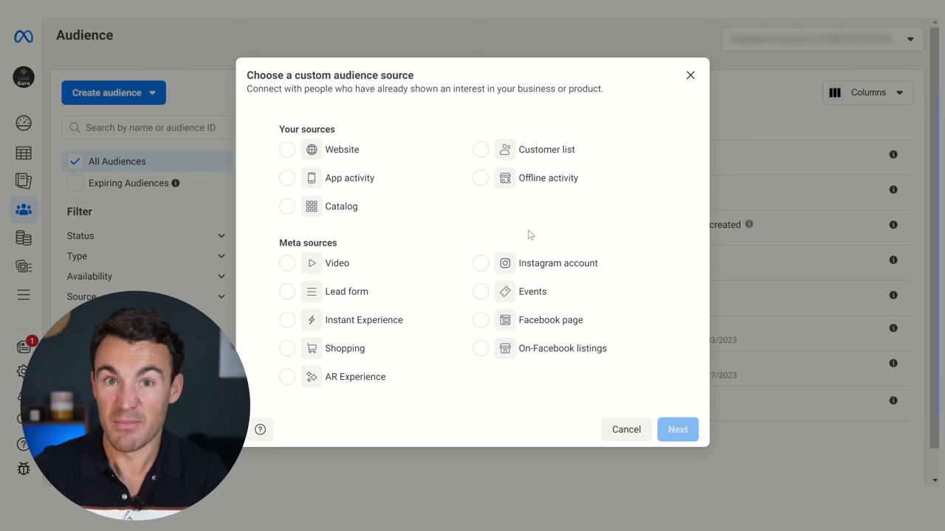
left_click(481, 264)
left_click(677, 430)
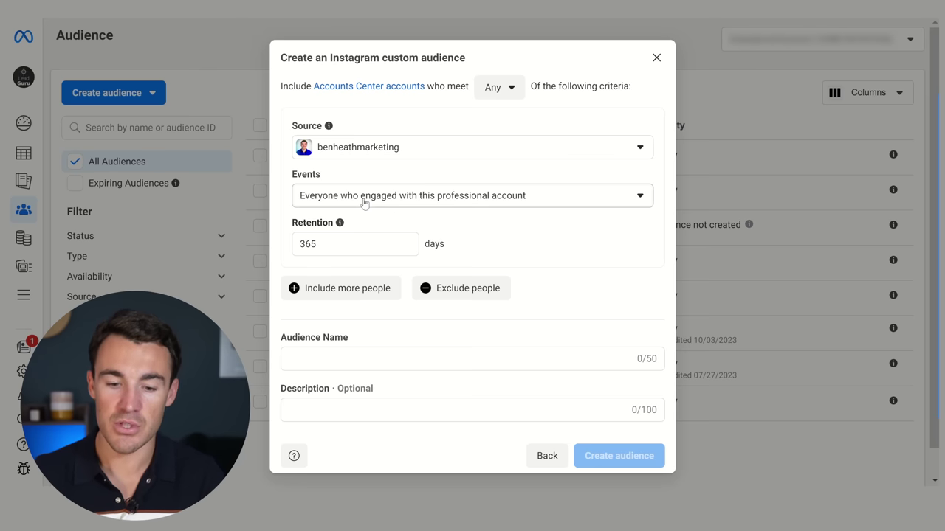
Create the custom audience from accounts that started following the professional account, naming it "Instagram followers"
left_click(469, 202)
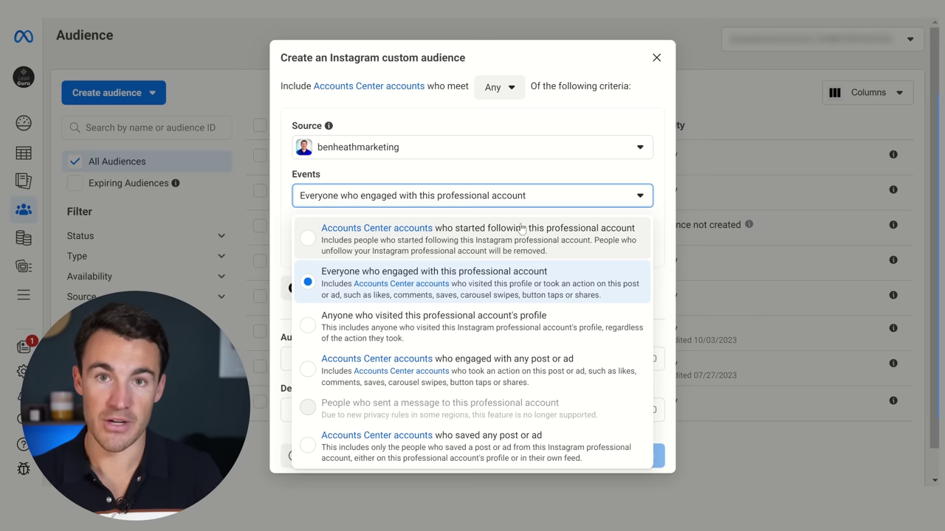
left_click(553, 306)
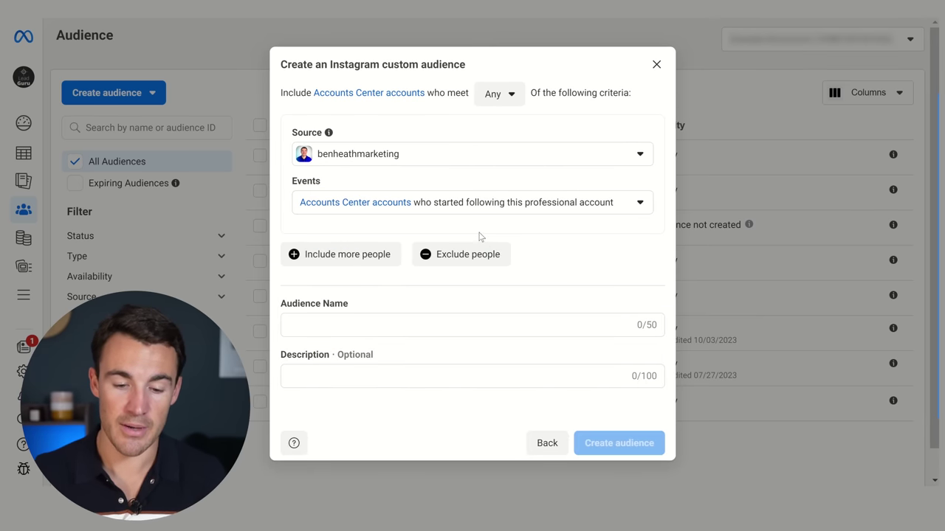
left_click(300, 322)
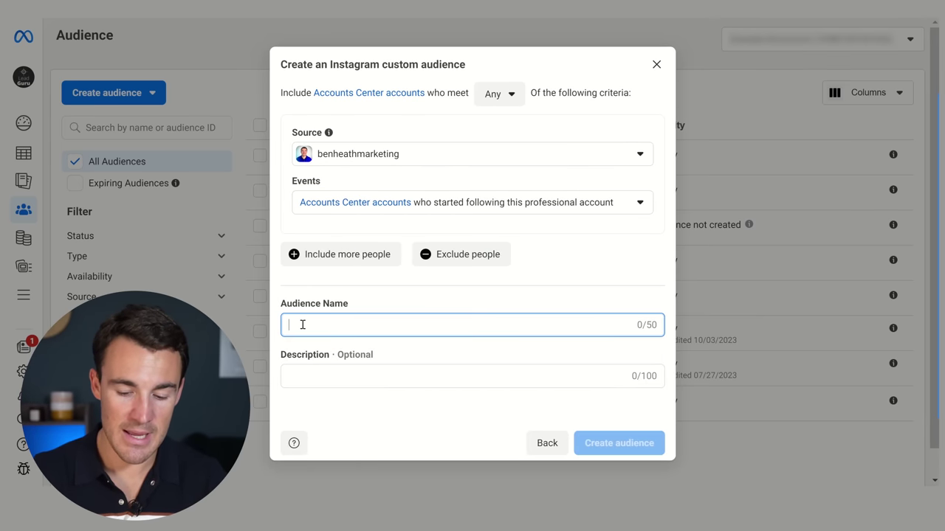
type("Instagram followers")
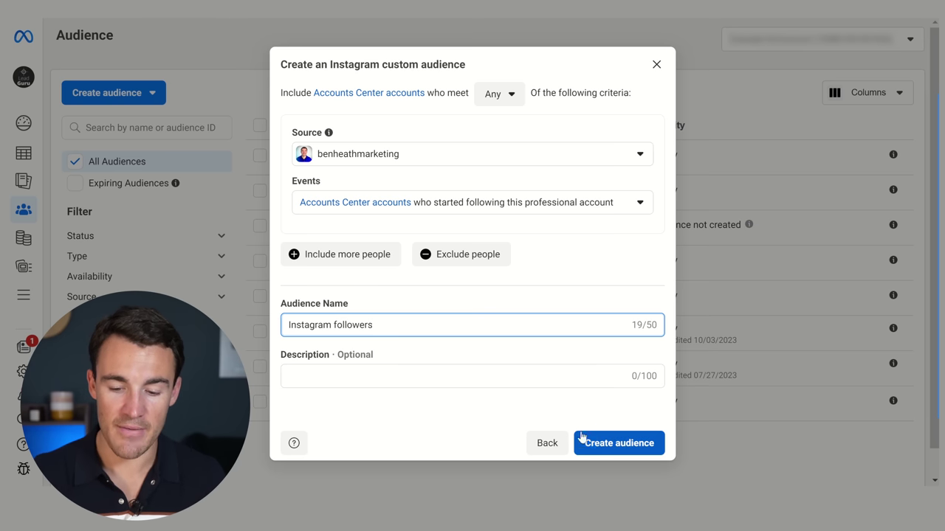
left_click(586, 443)
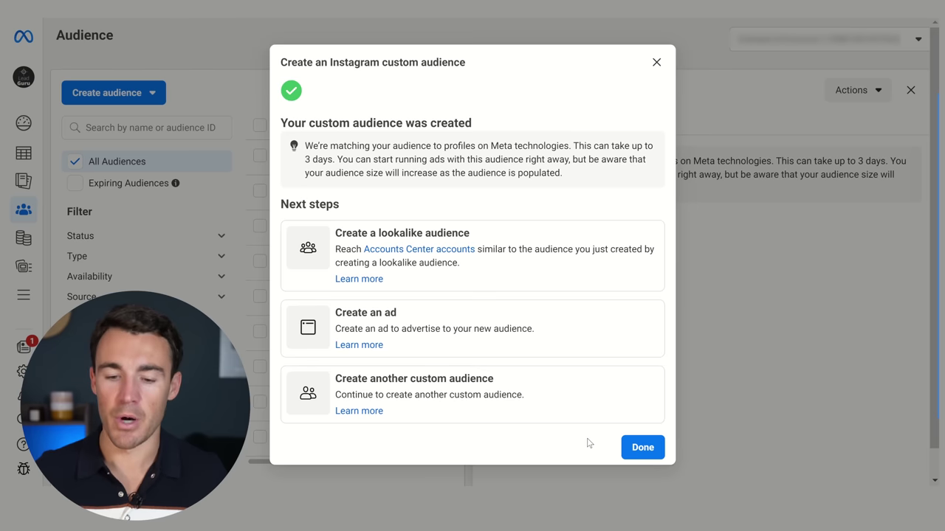
left_click(639, 448)
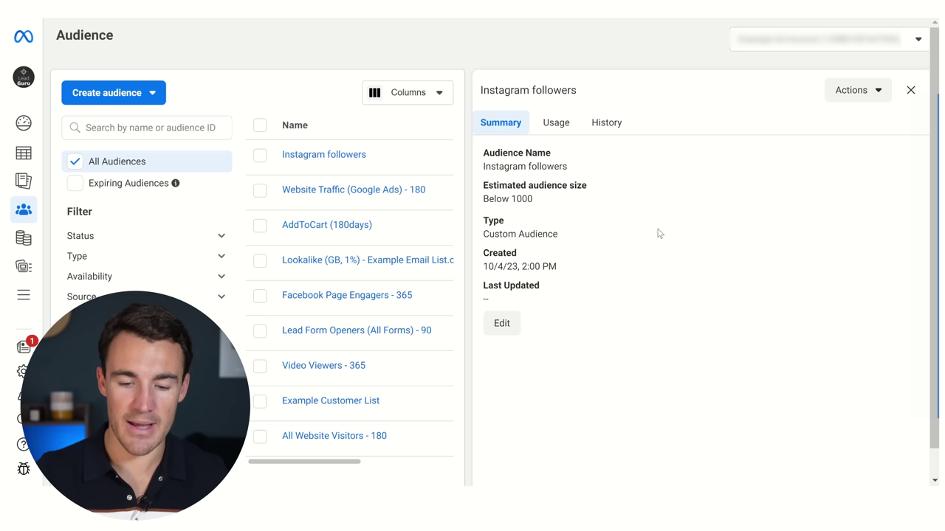
left_click(910, 90)
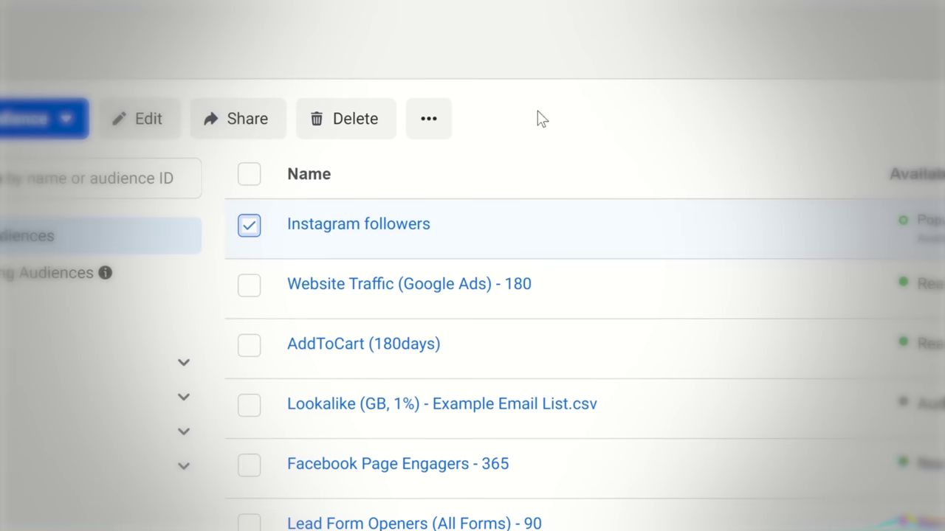
Set up a lookalike audience based on Instagram followers, with United Kingdom as its location and a size of 10%
left_click(435, 127)
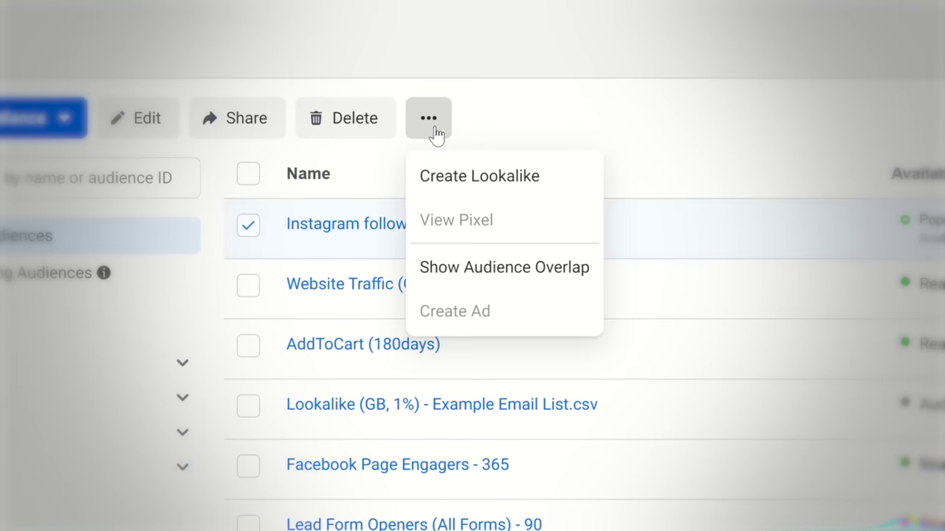
left_click(479, 177)
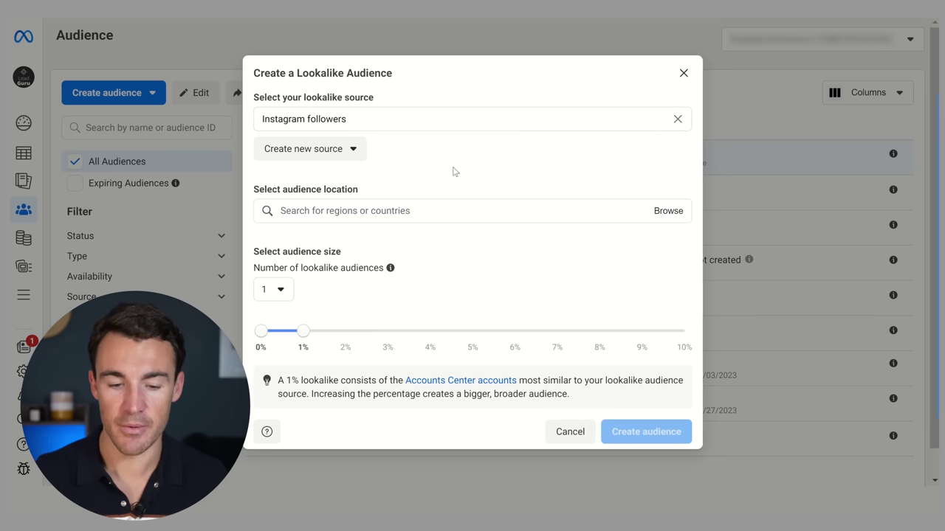
left_click(333, 209)
type("Unite")
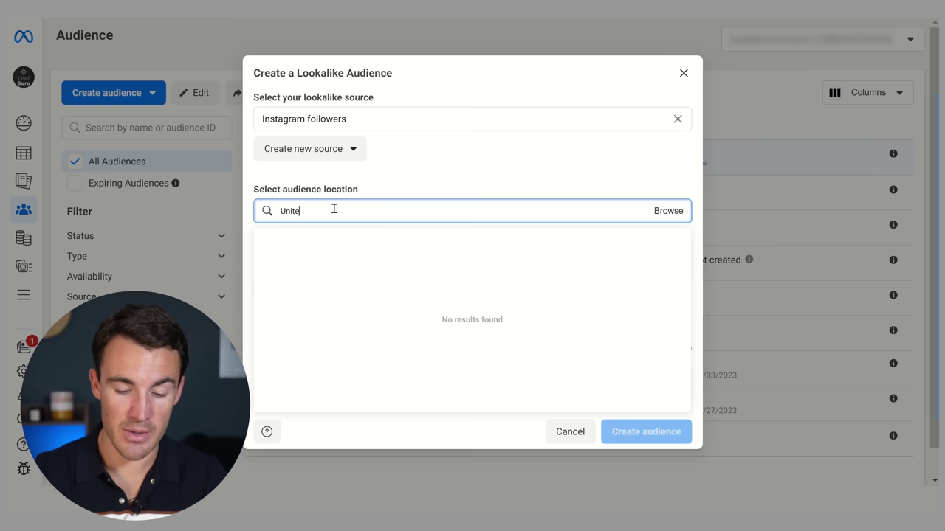
type("d Kingdom")
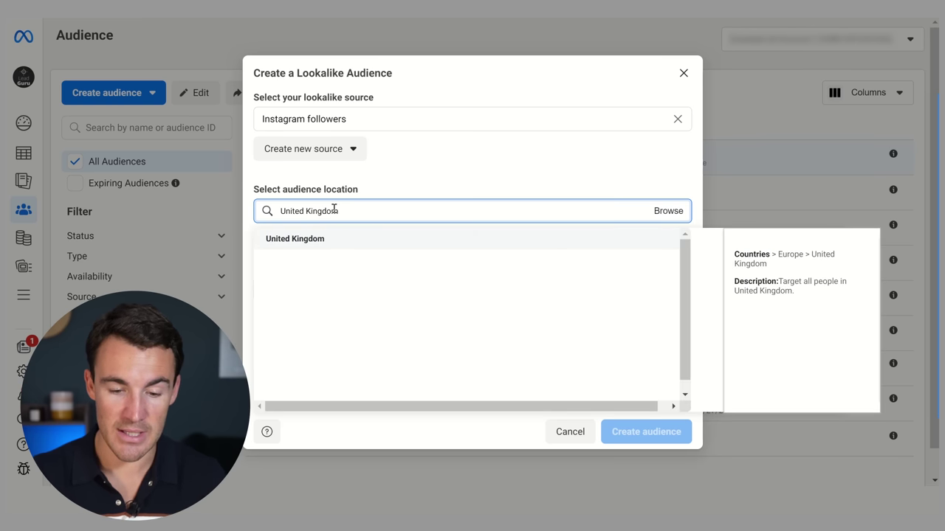
left_click(311, 241)
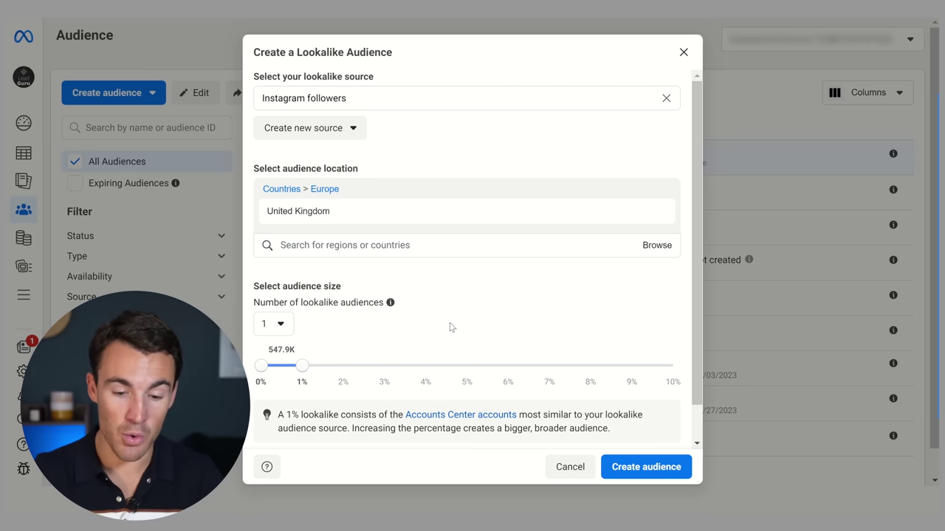
left_click_drag(302, 365, 684, 364)
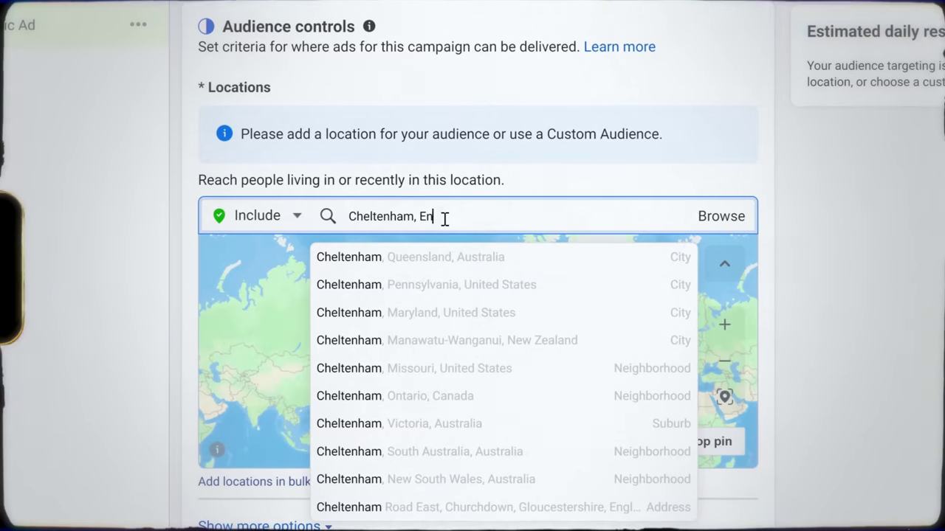
type("gland")
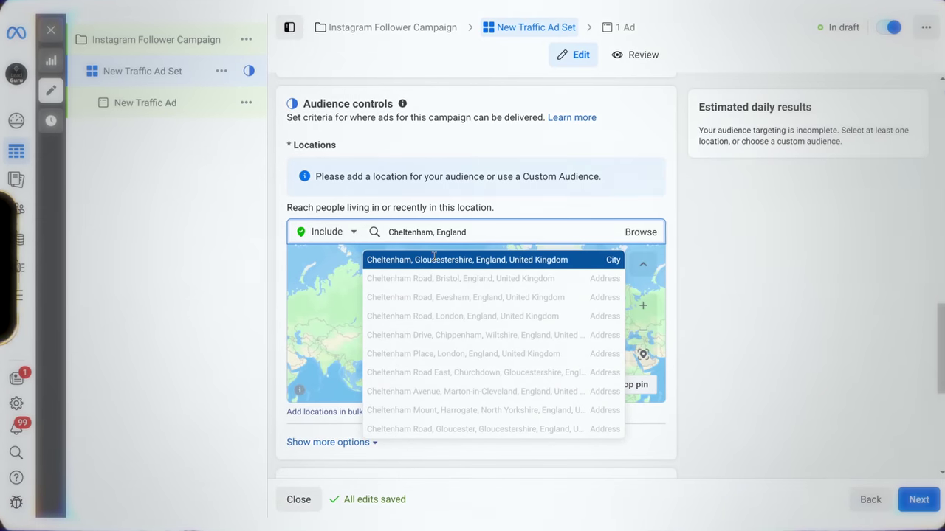
key("Return")
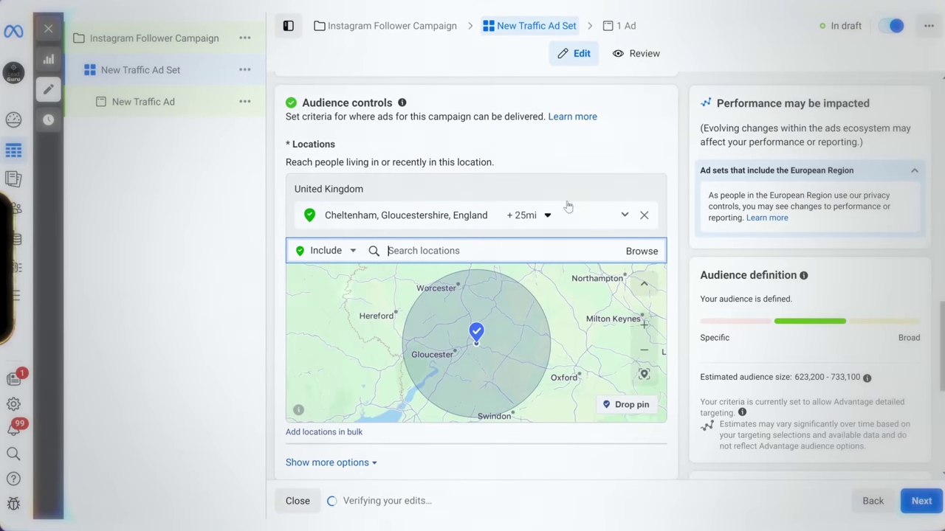
left_click(550, 215)
left_click_drag(546, 306, 541, 308)
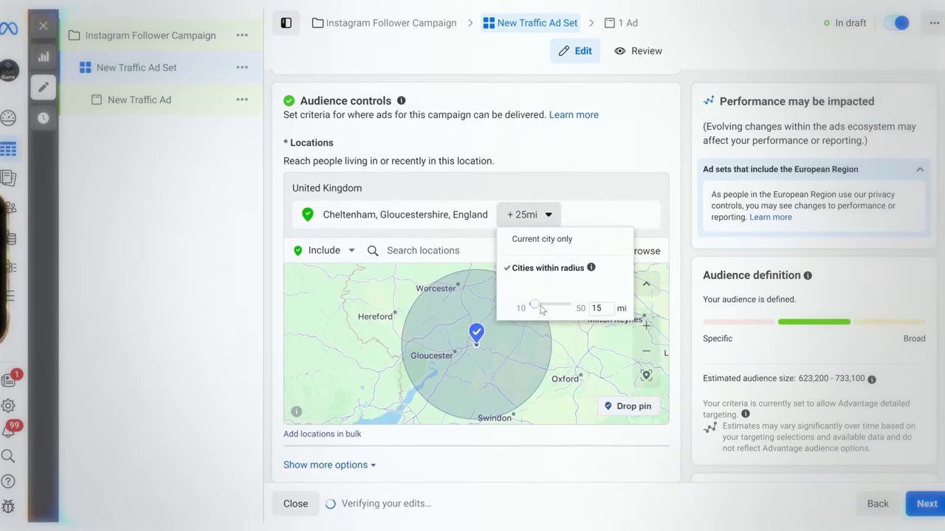
left_click(679, 148)
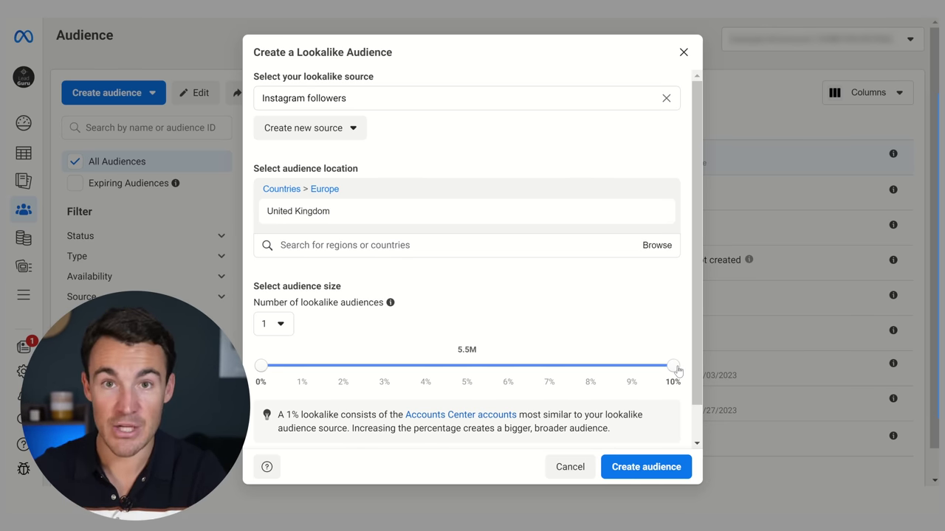
Set the lookalike audience size to 1% and create the audience
left_click_drag(677, 369, 302, 369)
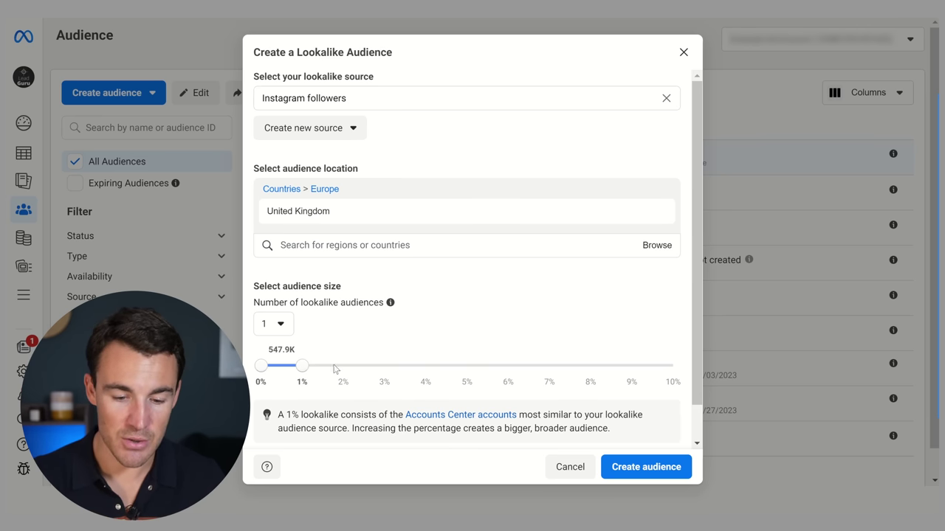
left_click(659, 473)
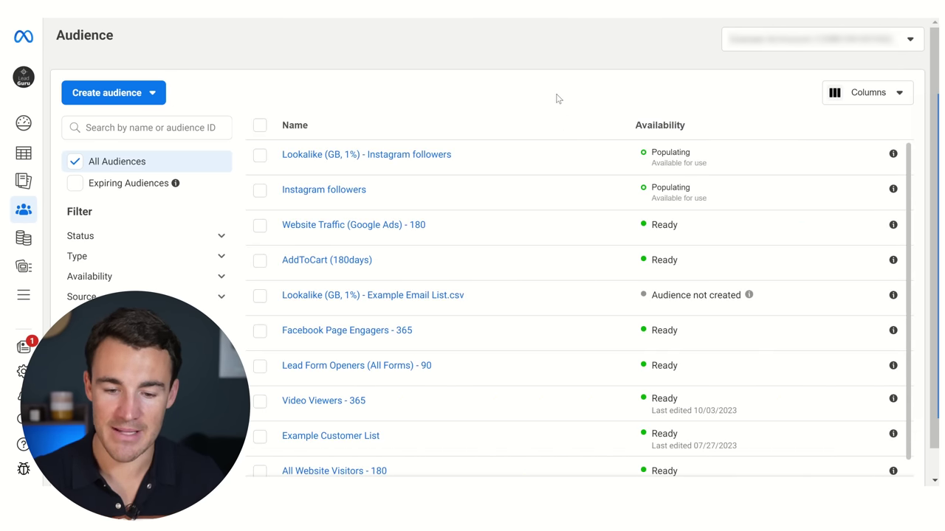
Return to the campaign management view and list the ad sets of the Instagram Follower Campaign
mouse_move(438, 133)
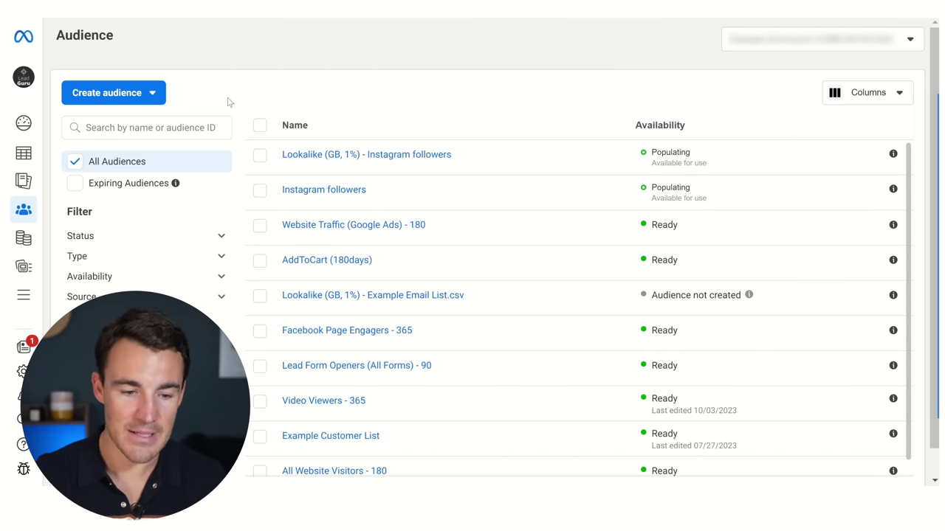
left_click(20, 298)
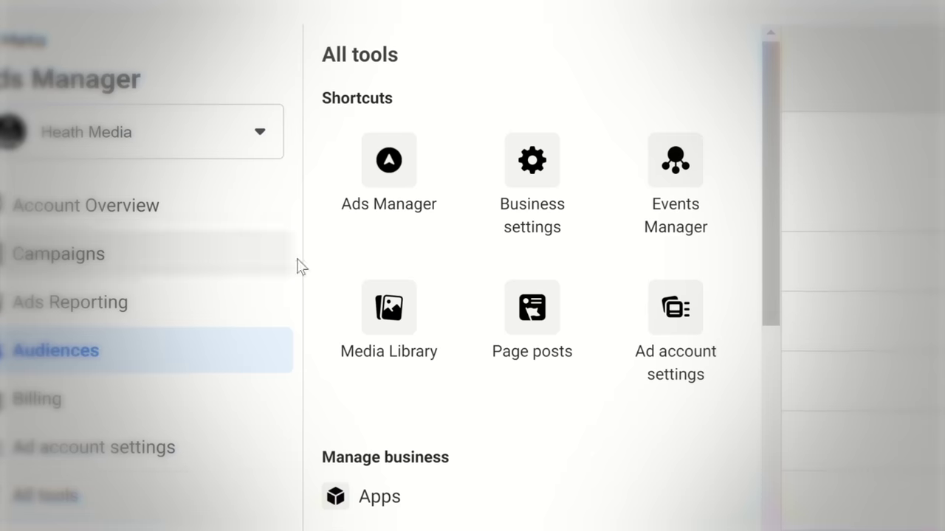
left_click(378, 204)
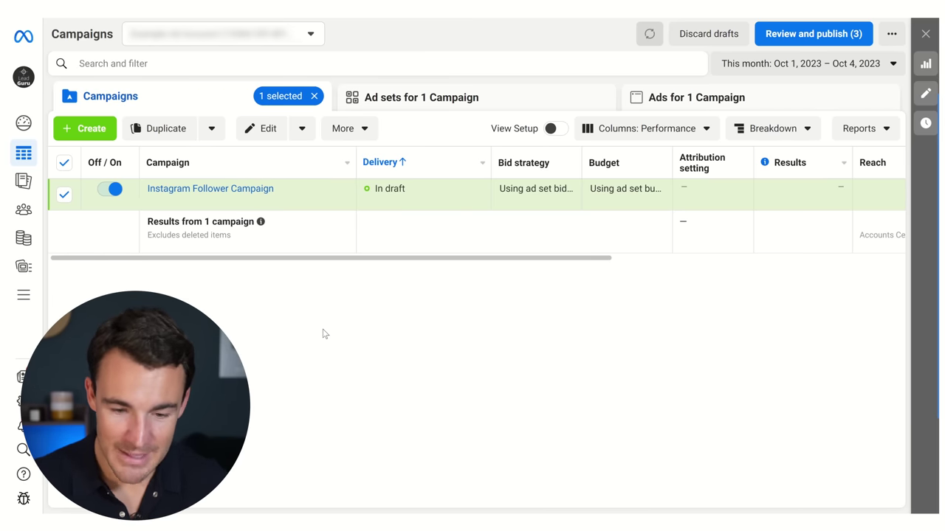
left_click(437, 99)
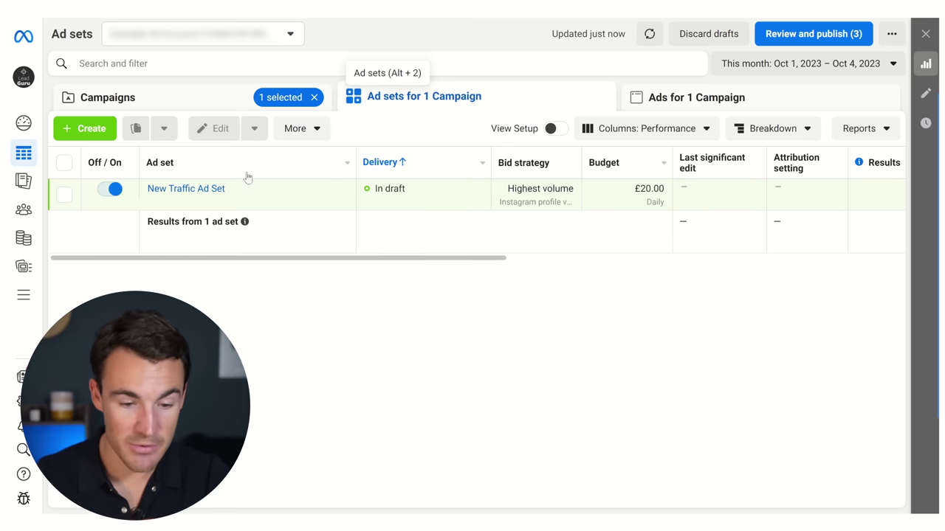
Open the New Traffic Ad Set for editing and expand the optional audience suggestion under Advantage+ audience
mouse_move(235, 193)
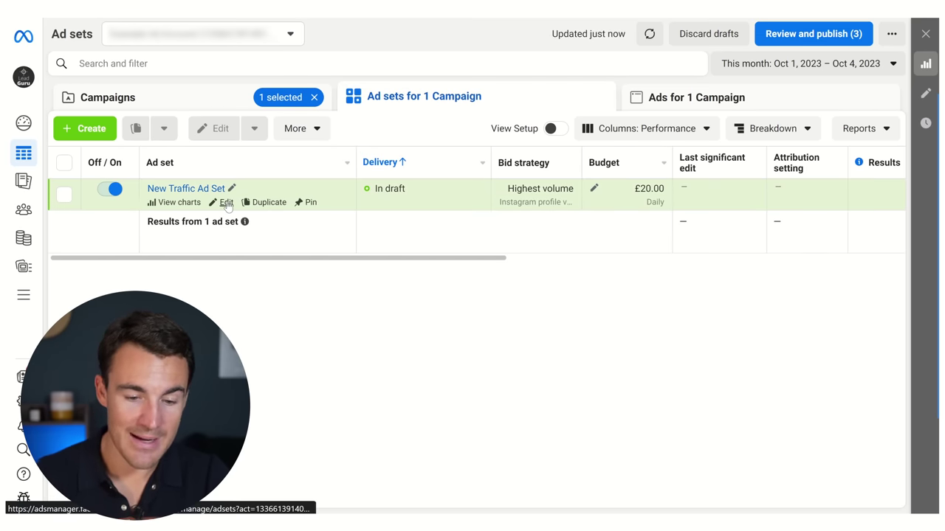
left_click(227, 203)
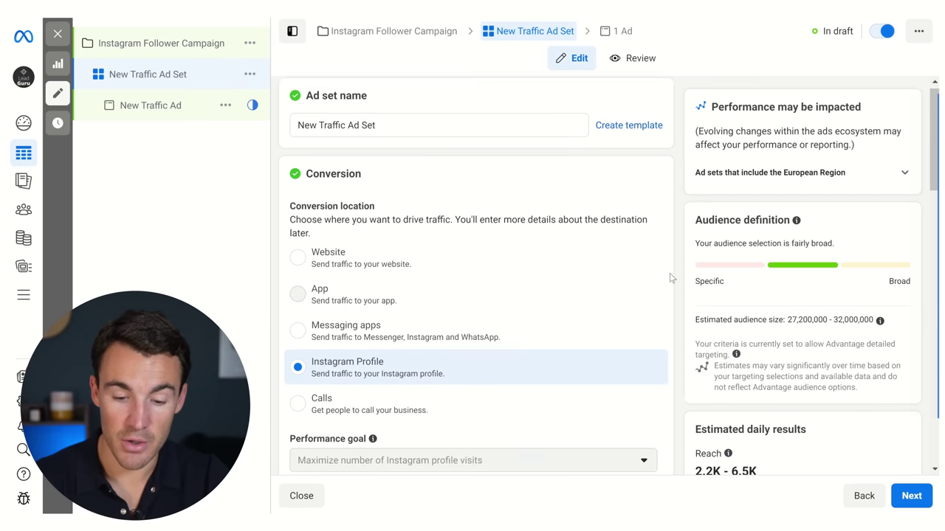
scroll(670, 278, "down", 7)
scroll(670, 277, "down", 5)
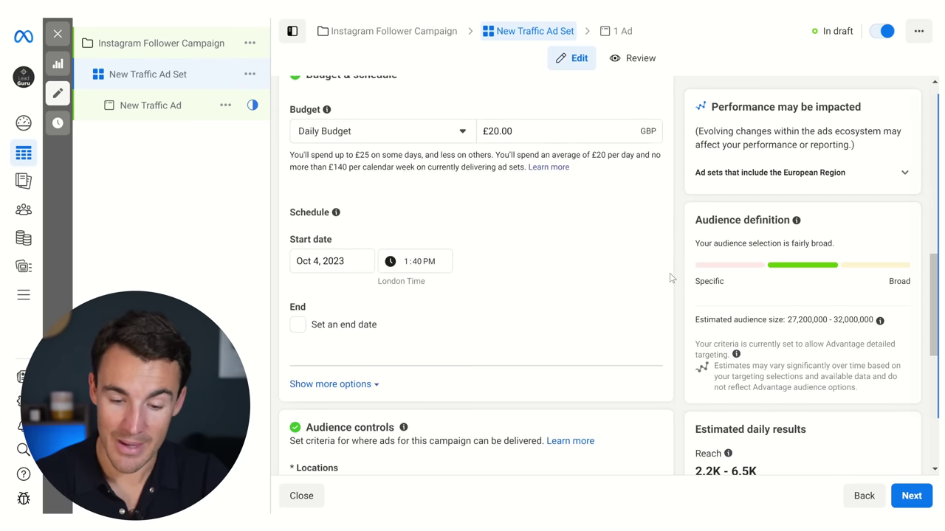
scroll(670, 278, "down", 2)
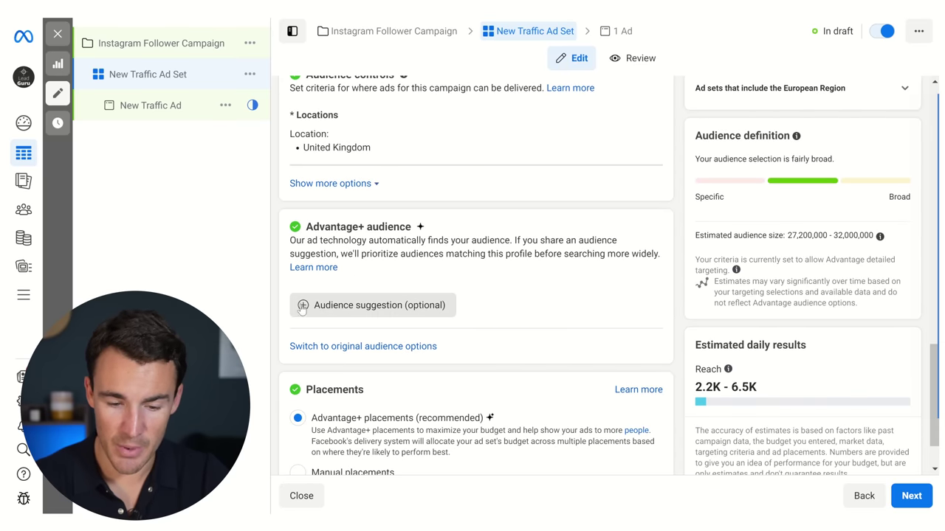
left_click(305, 310)
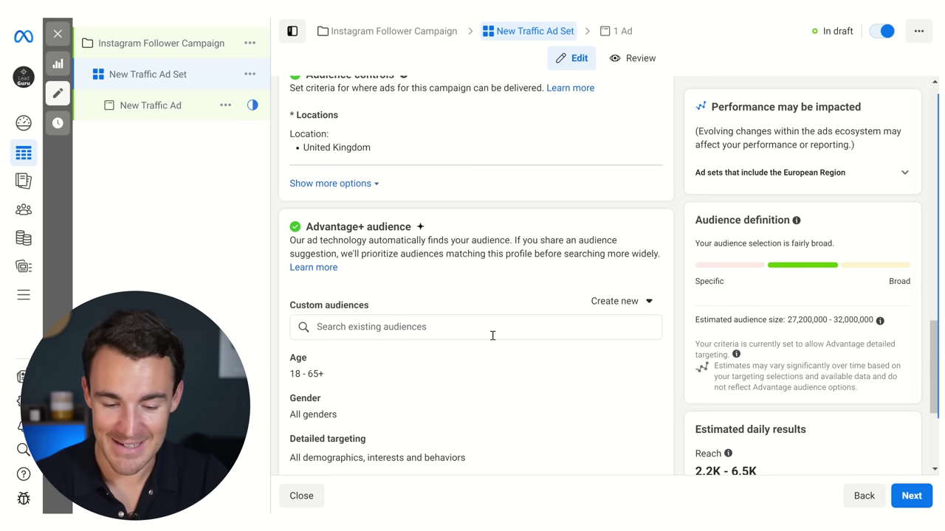
List the existing custom and lookalike audiences available for the ad set's audience suggestion
scroll(492, 335, "down", 3)
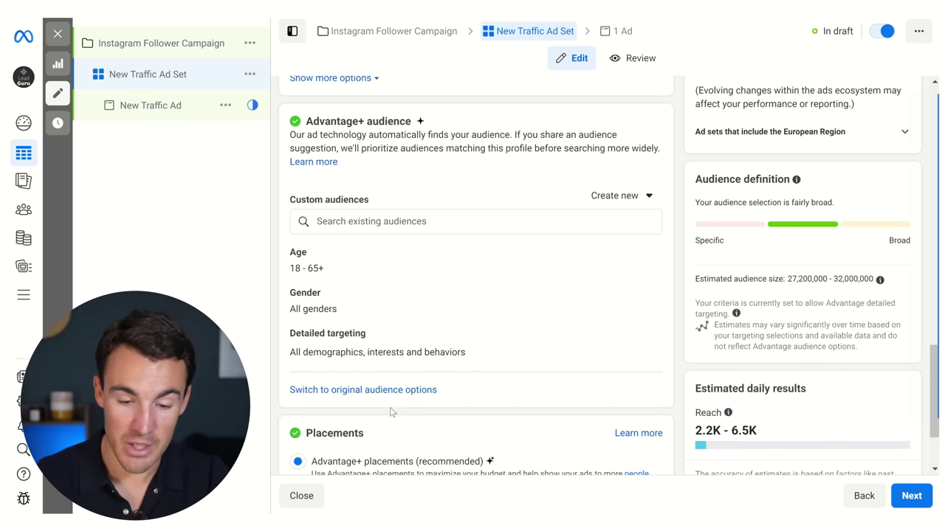
left_click(362, 221)
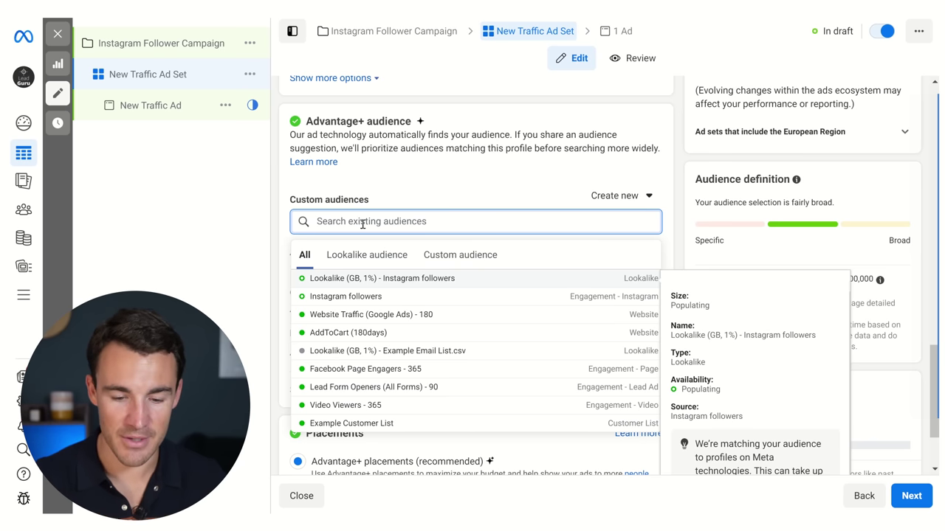
left_click(396, 286)
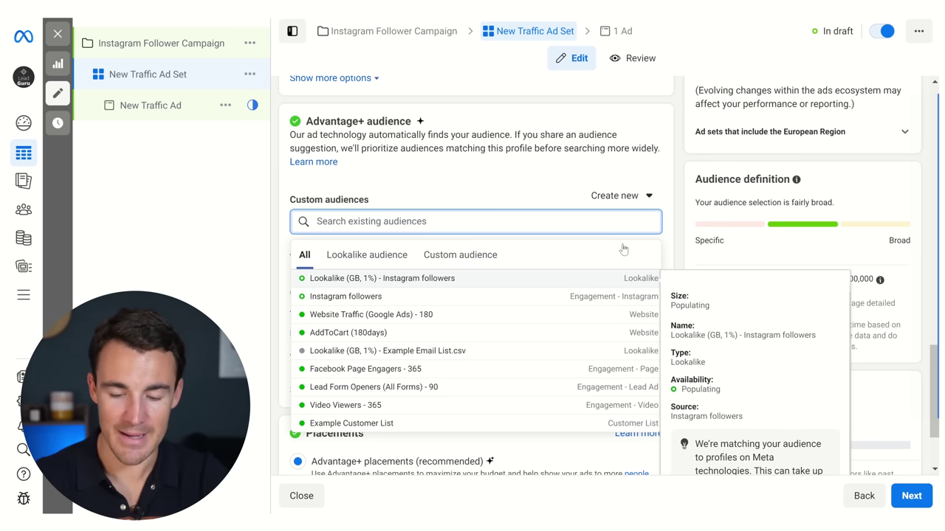
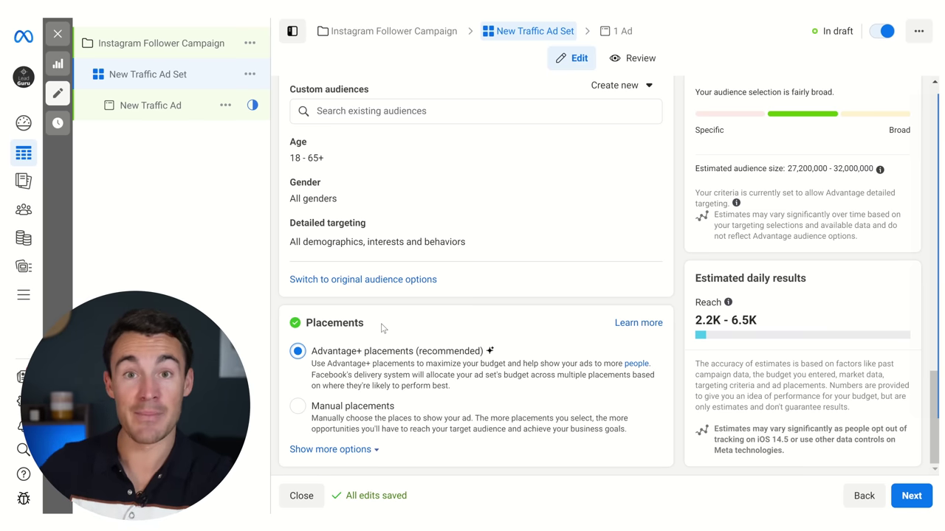
Switch the ad set to manual placements and review the available platforms and placements
left_click(298, 406)
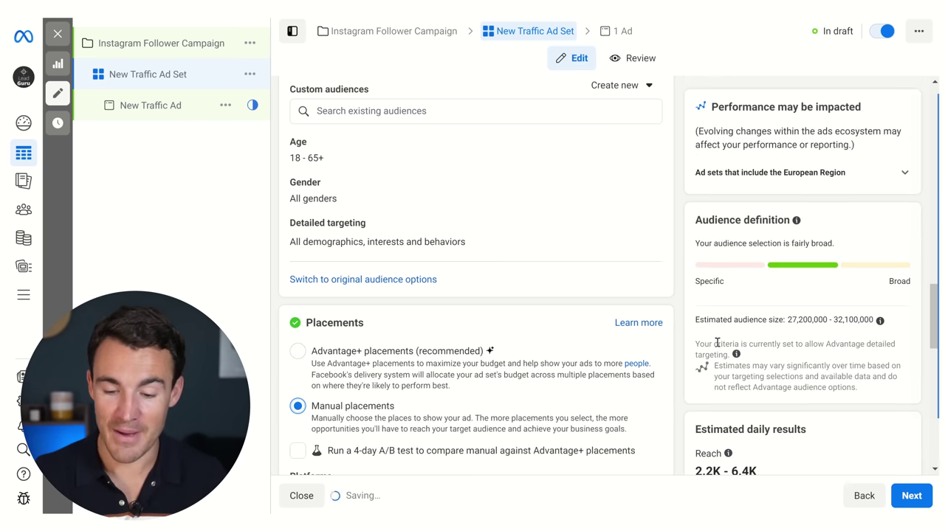
scroll(681, 348, "down", 3)
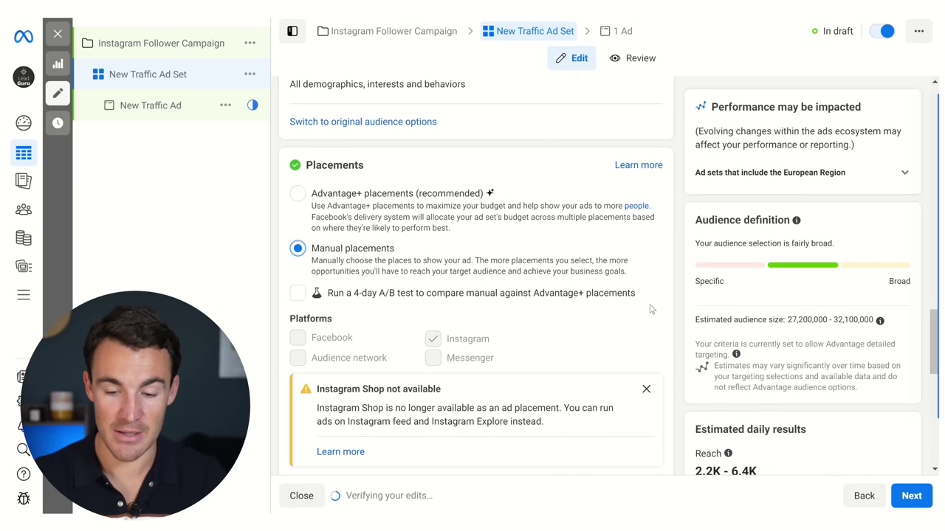
scroll(620, 310, "down", 1)
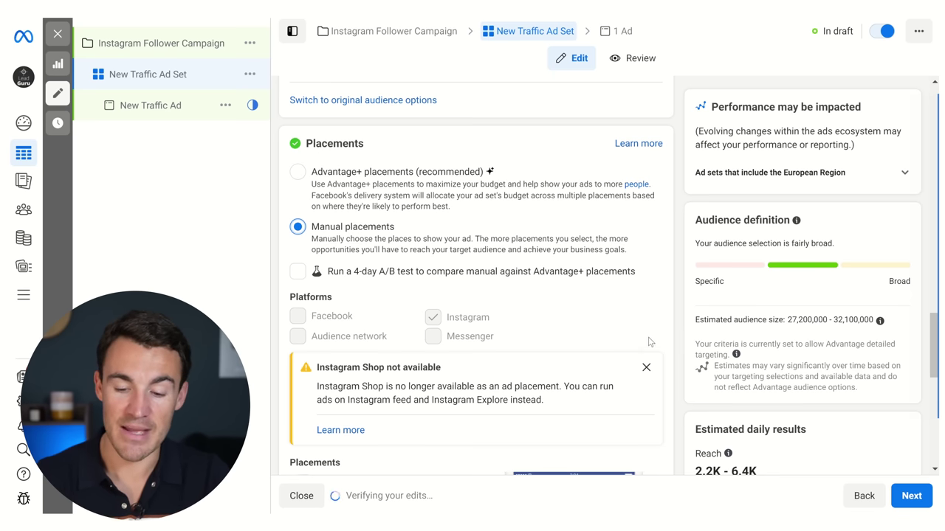
scroll(679, 333, "down", 5)
scroll(679, 334, "down", 1)
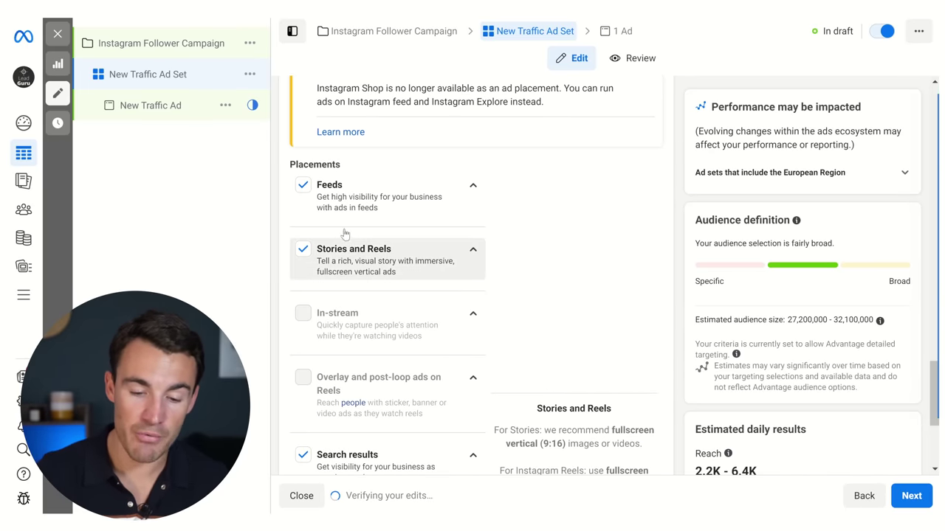
scroll(681, 228, "down", 1)
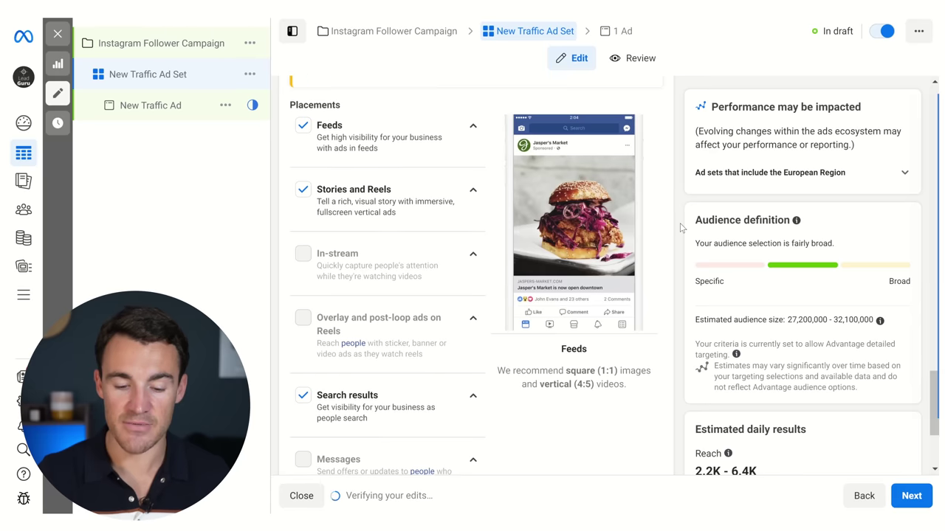
scroll(680, 228, "up", 1)
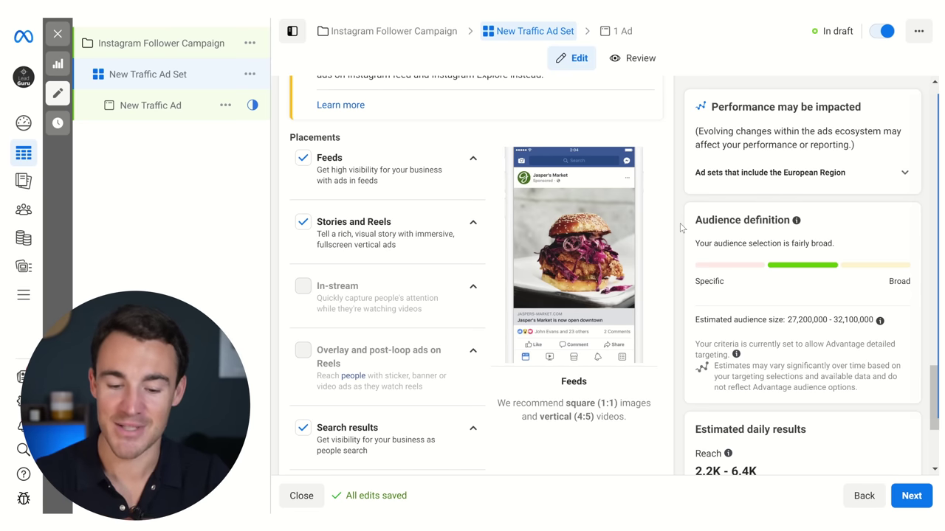
scroll(676, 229, "up", 6)
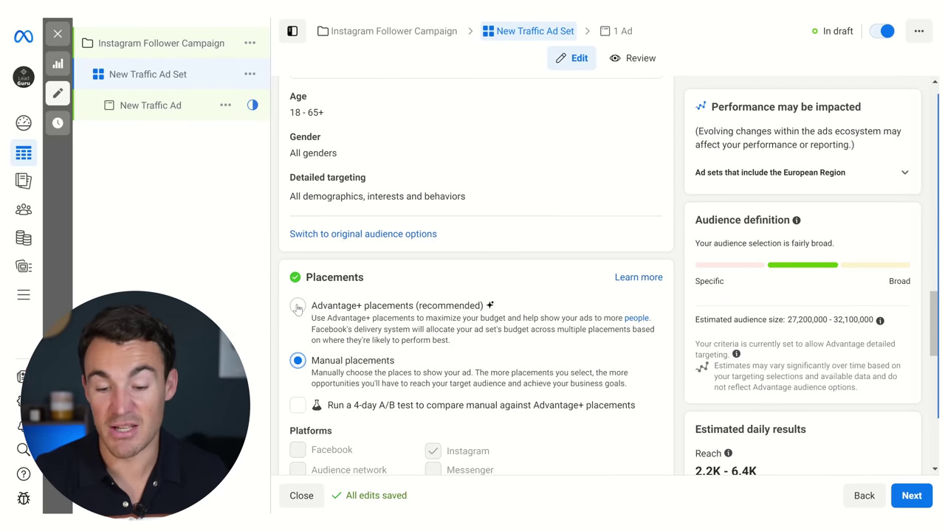
Rename the ad set as "Open Targeting - UK"
scroll(564, 220, "up", 10)
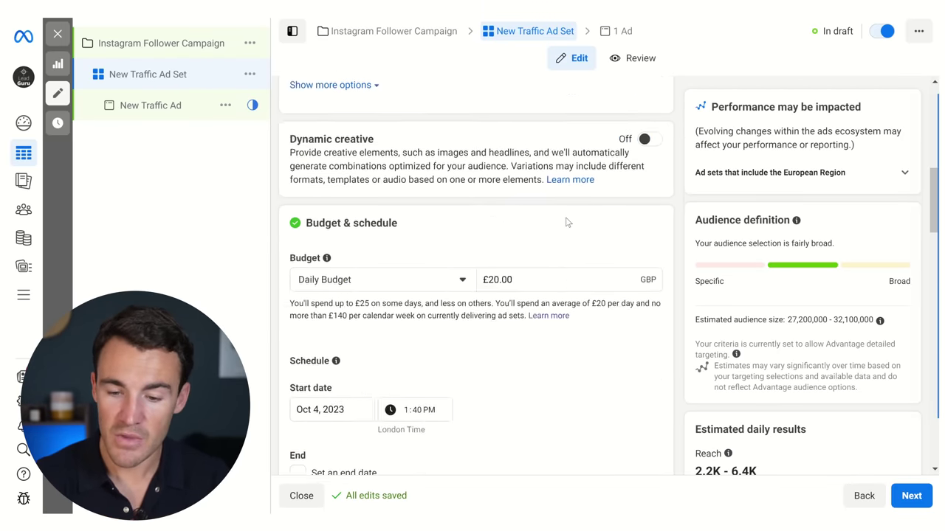
left_click_drag(377, 130, 290, 132)
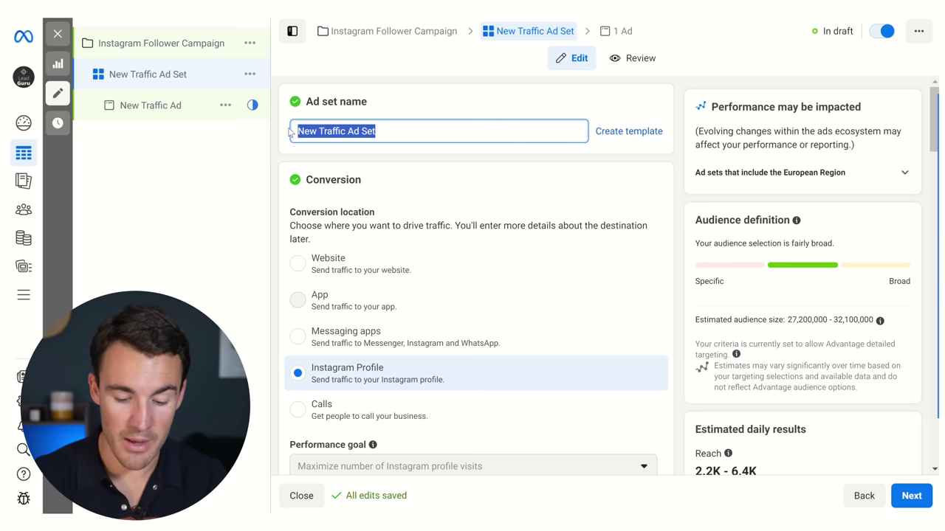
type("Open Targeting - UK")
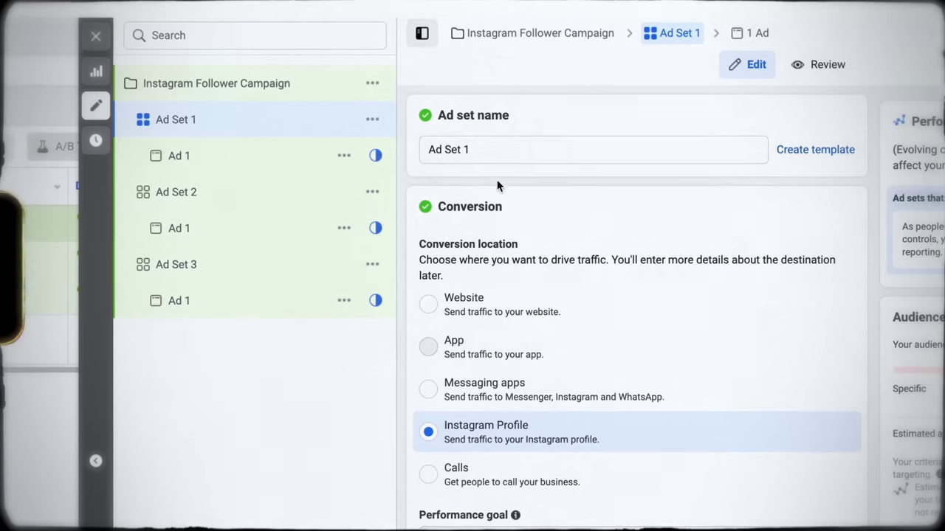
Rename the three example ad sets as "Open Targeting Ad Set", "Interest Targeting Ad Set" and "1% LLA Ad Set"
triple_click(421, 154)
type("Open Targeting Ad Set")
left_click(361, 184)
key("ctrl+a")
type("Interest Targeting Ad Set")
left_click(281, 265)
key("ctrl+a")
type("1% LLA Ad Set")
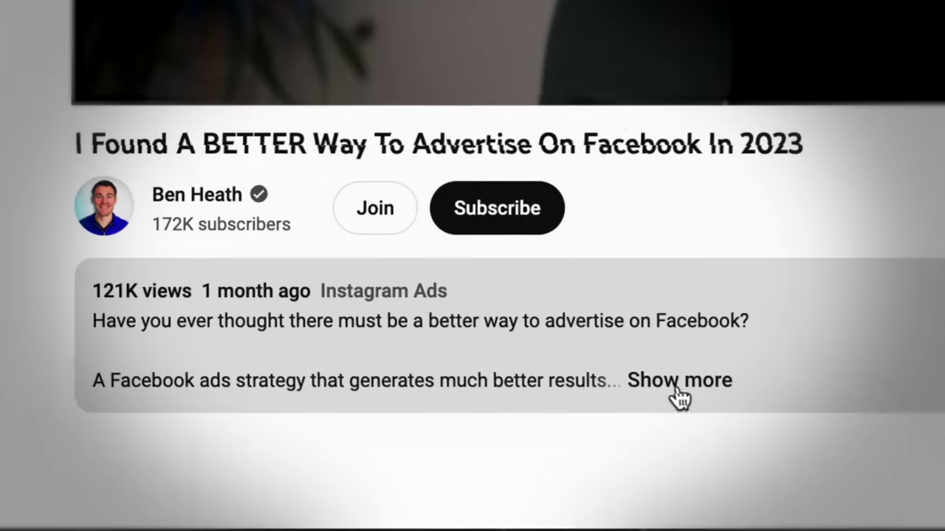
Switch to YouTube and expand the description of "I Found A BETTER Way To Advertise On Facebook In 2023"
left_click(676, 381)
left_click_drag(700, 344, 327, 348)
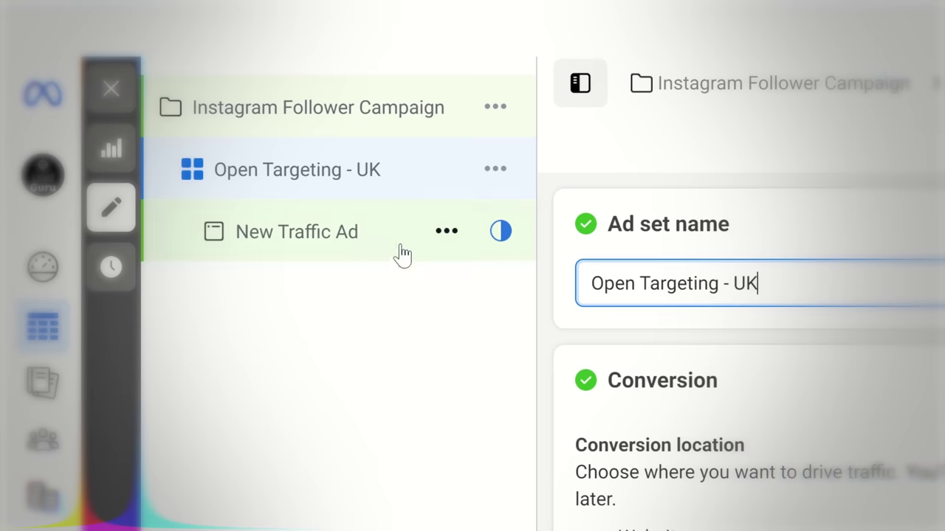
Open the New Traffic Ad under Open Targeting - UK and choose the business's Instagram account as its identity
left_click(317, 236)
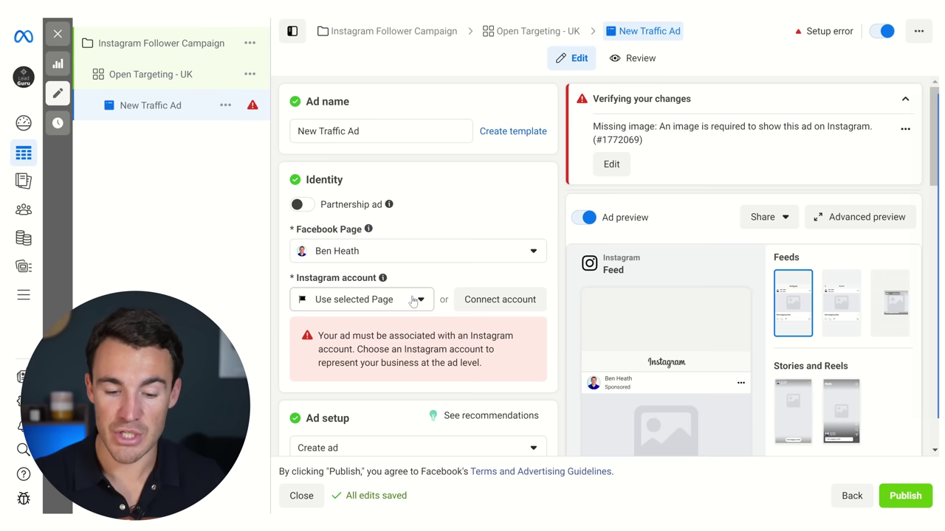
left_click(414, 301)
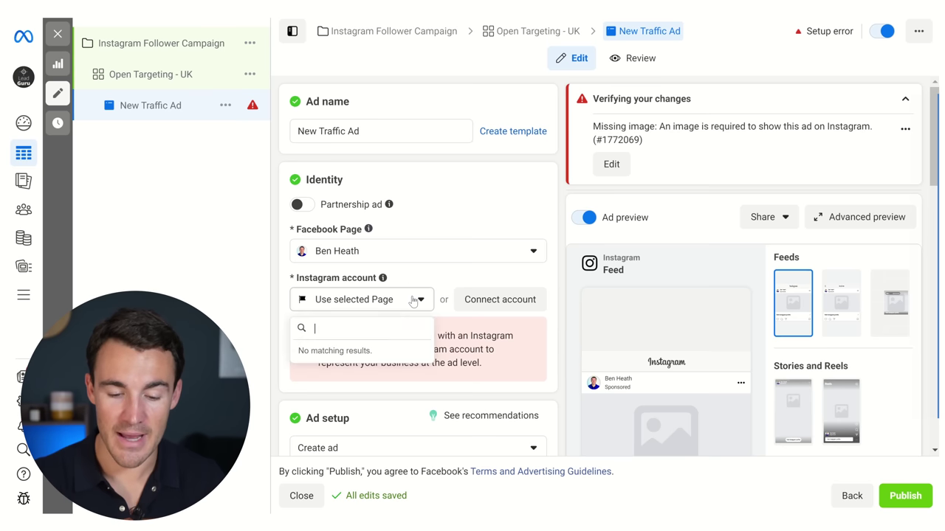
key("Return")
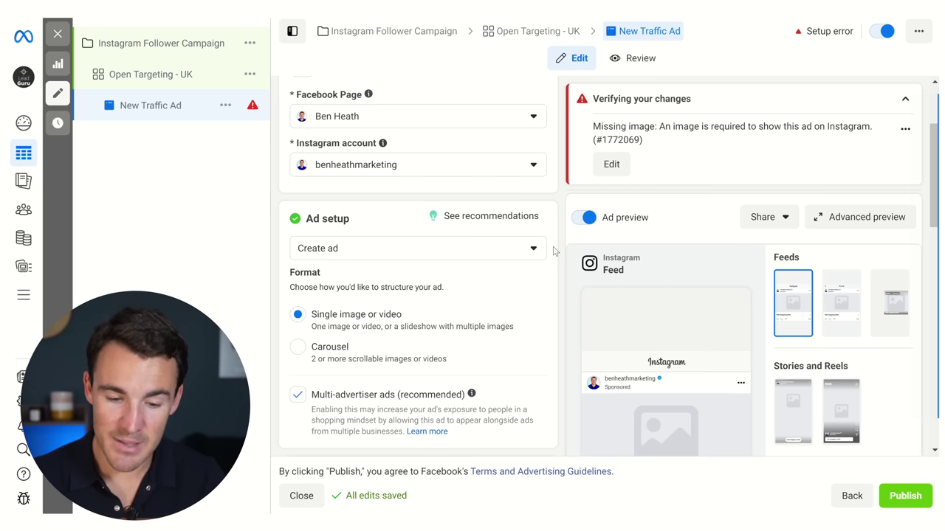
Keep the ad setup on Create ad and turn off multi-advertiser ads
left_click(532, 250)
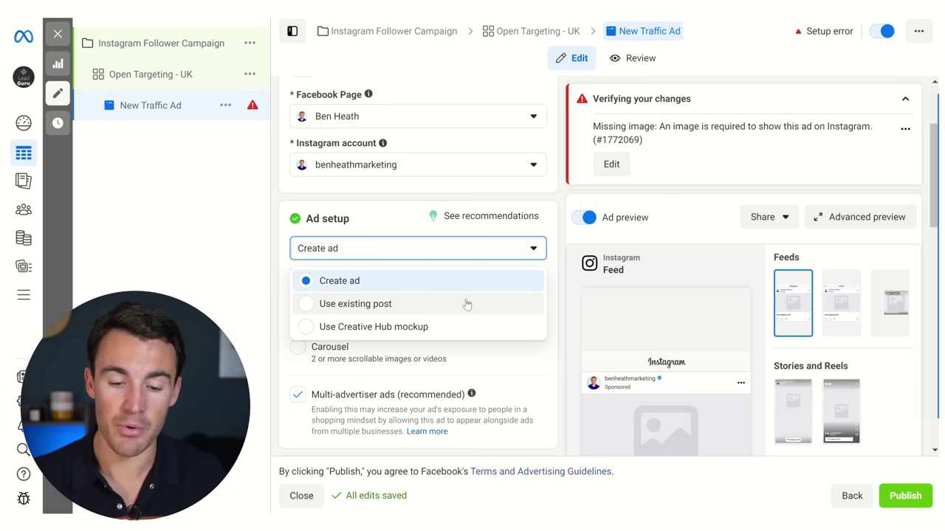
left_click(559, 274)
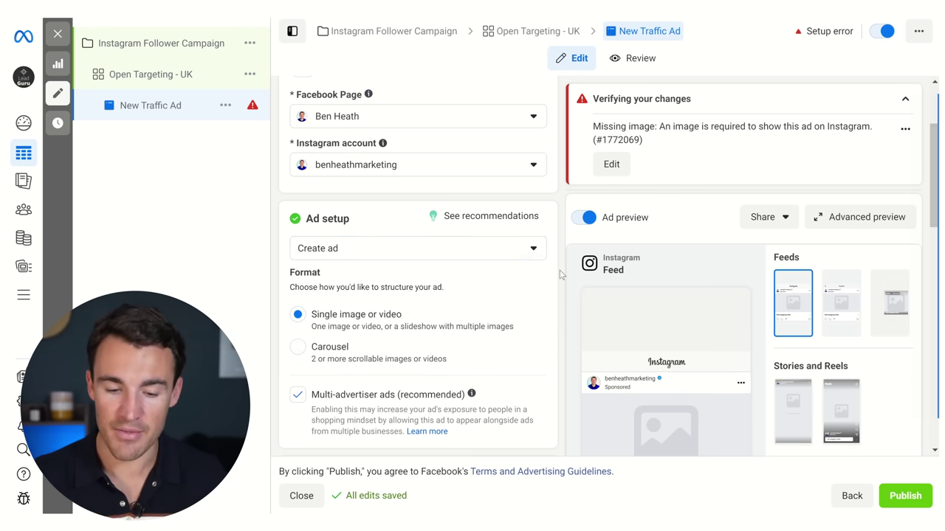
scroll(559, 275, "down", 1)
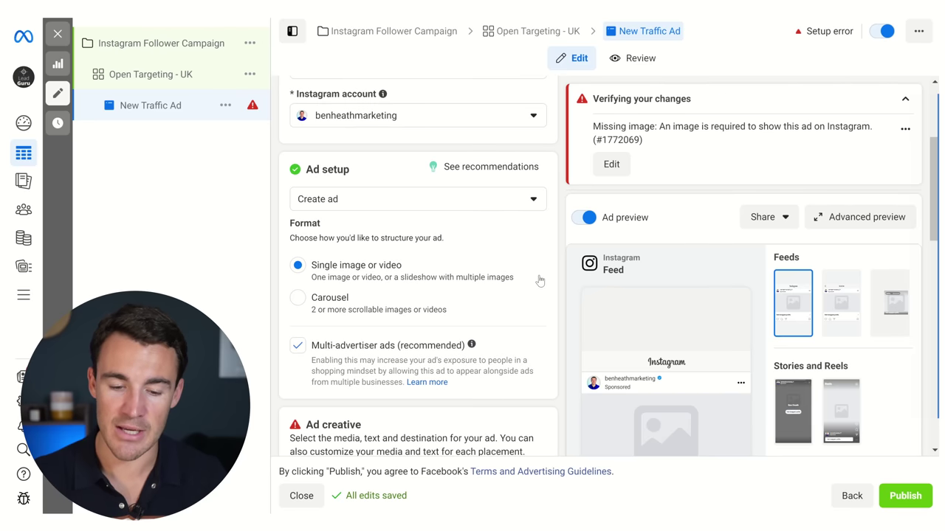
scroll(539, 279, "down", 1)
scroll(539, 280, "down", 1)
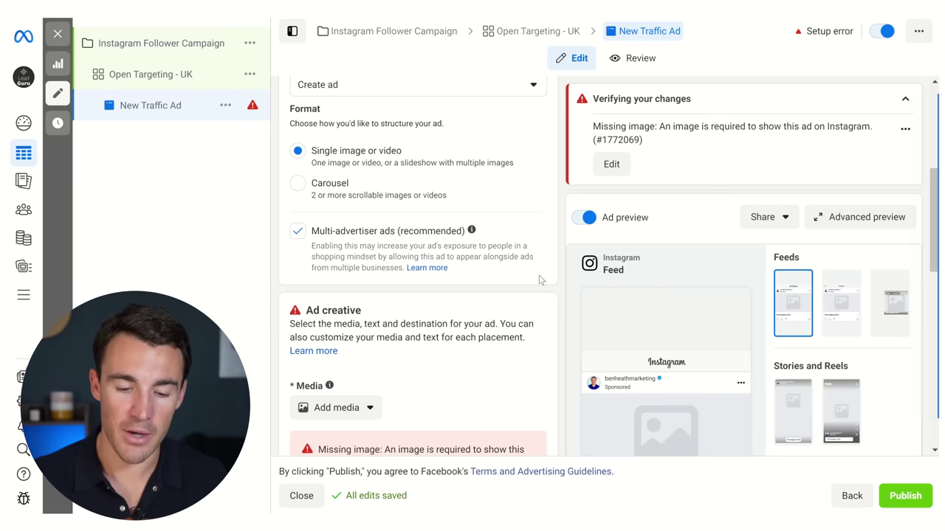
left_click(299, 233)
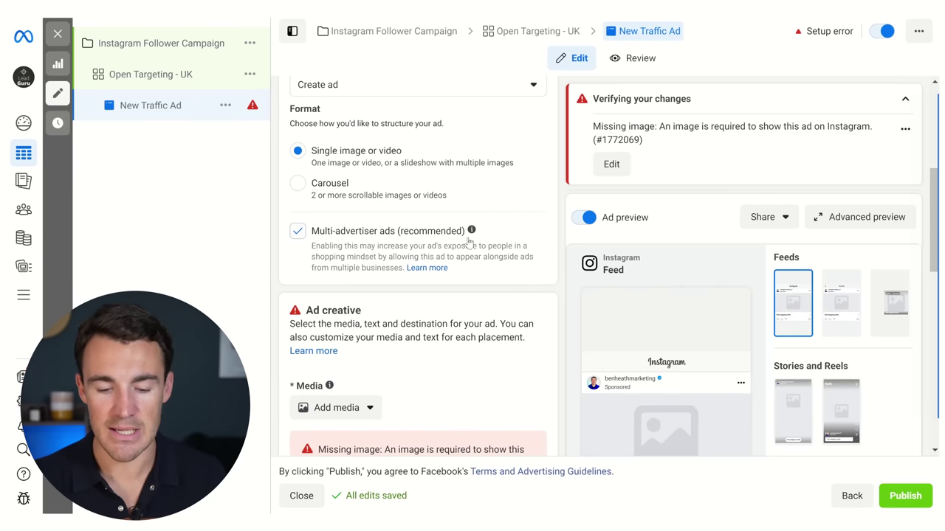
Open the video selection for the ad creative's media
scroll(556, 231, "down", 1)
scroll(558, 232, "down", 2)
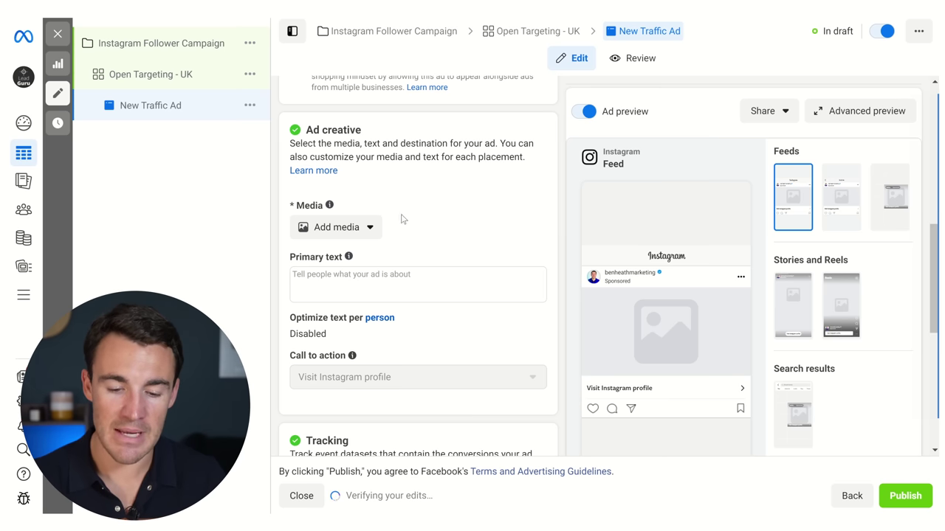
left_click(365, 229)
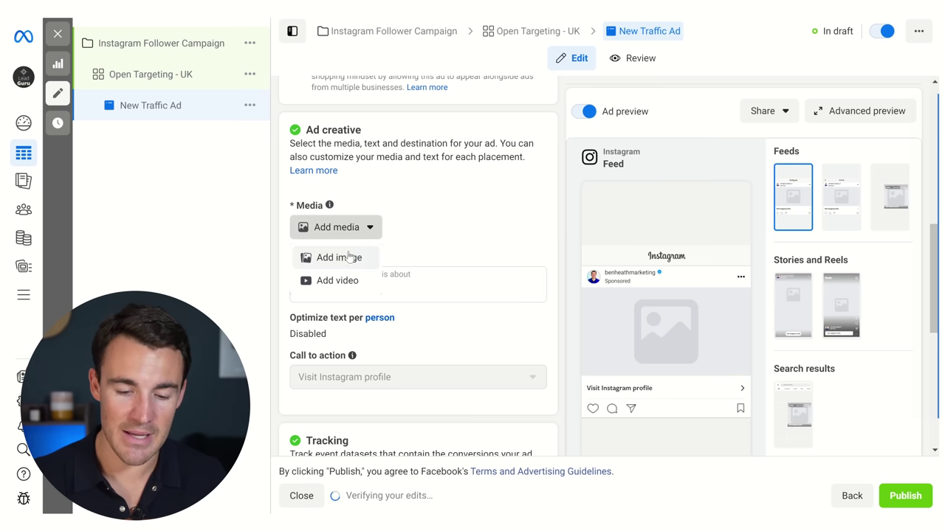
left_click(342, 284)
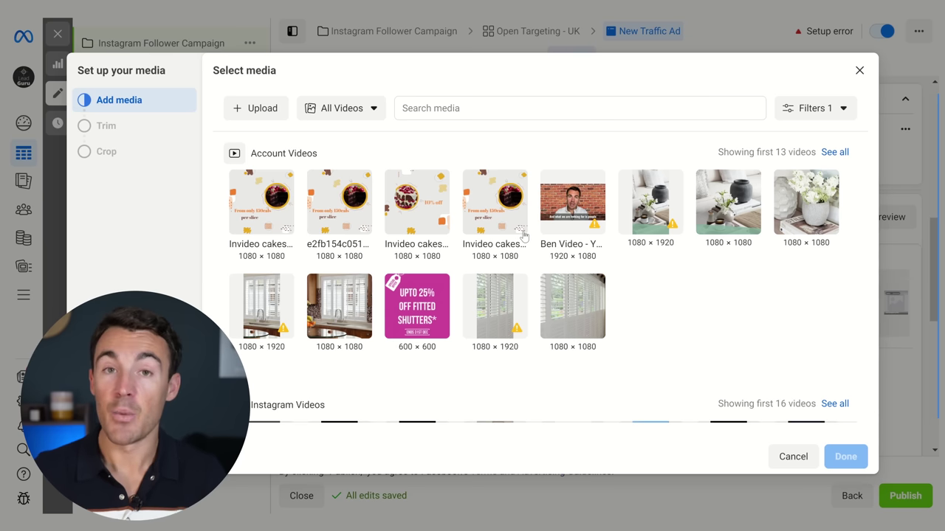